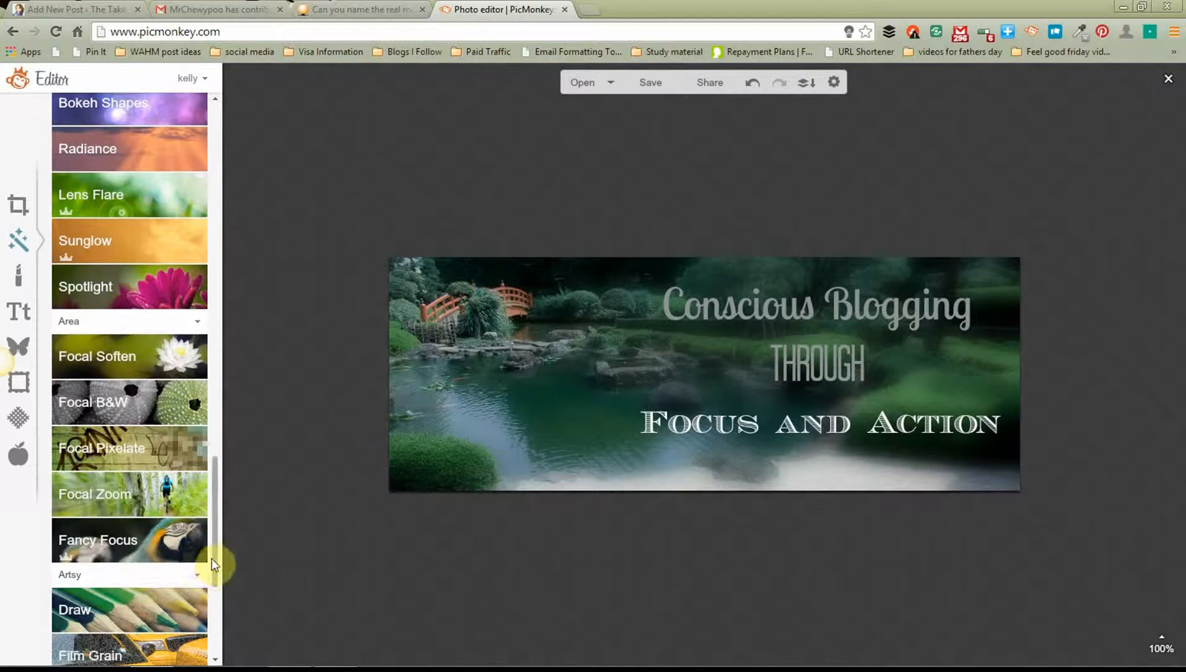
Step: Try recolouring the "Conscious Blogging" text with colours sampled from the image, including the orange bridge
drag(212, 557, 210, 173)
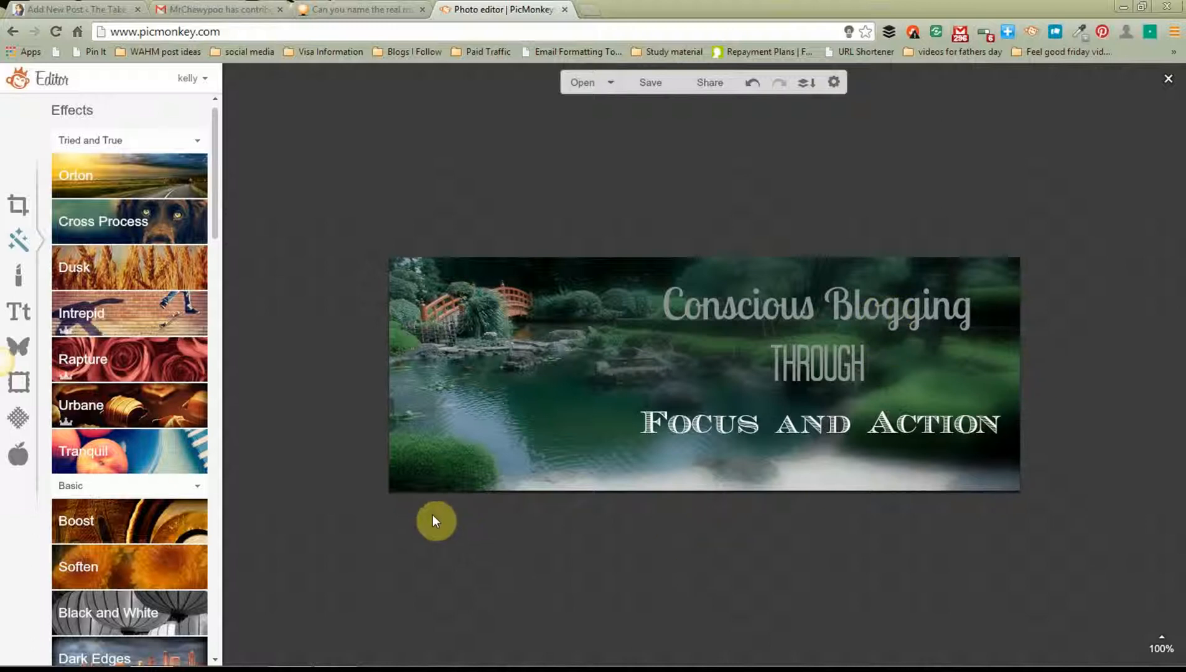
click(672, 305)
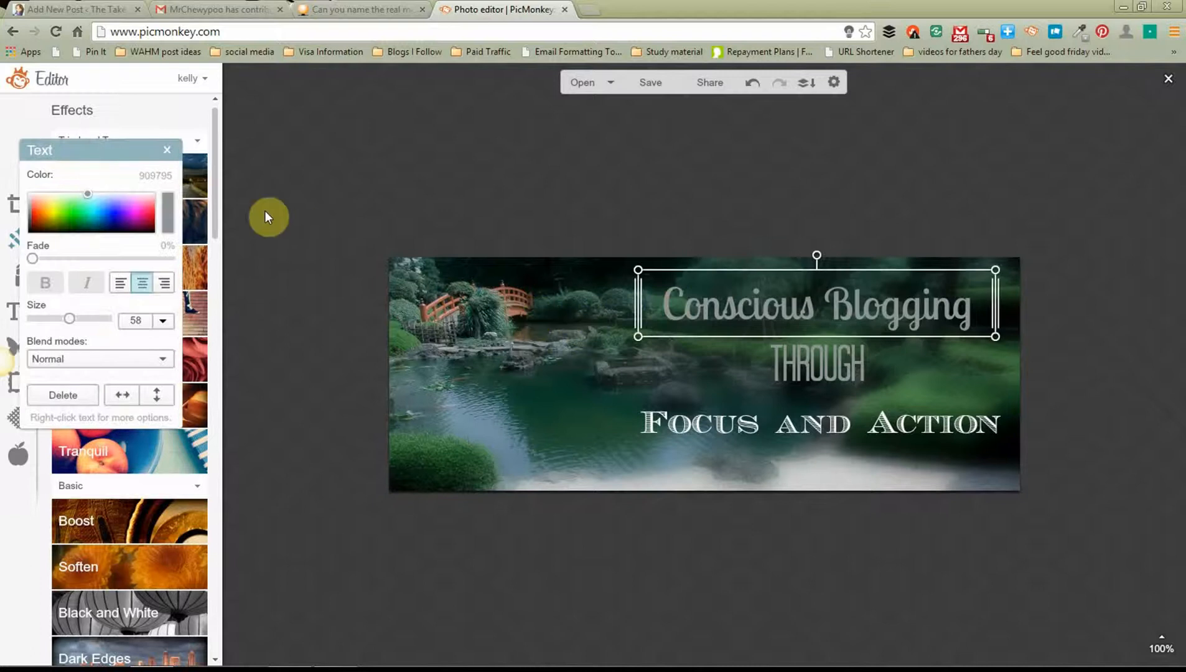
drag(113, 149, 302, 126)
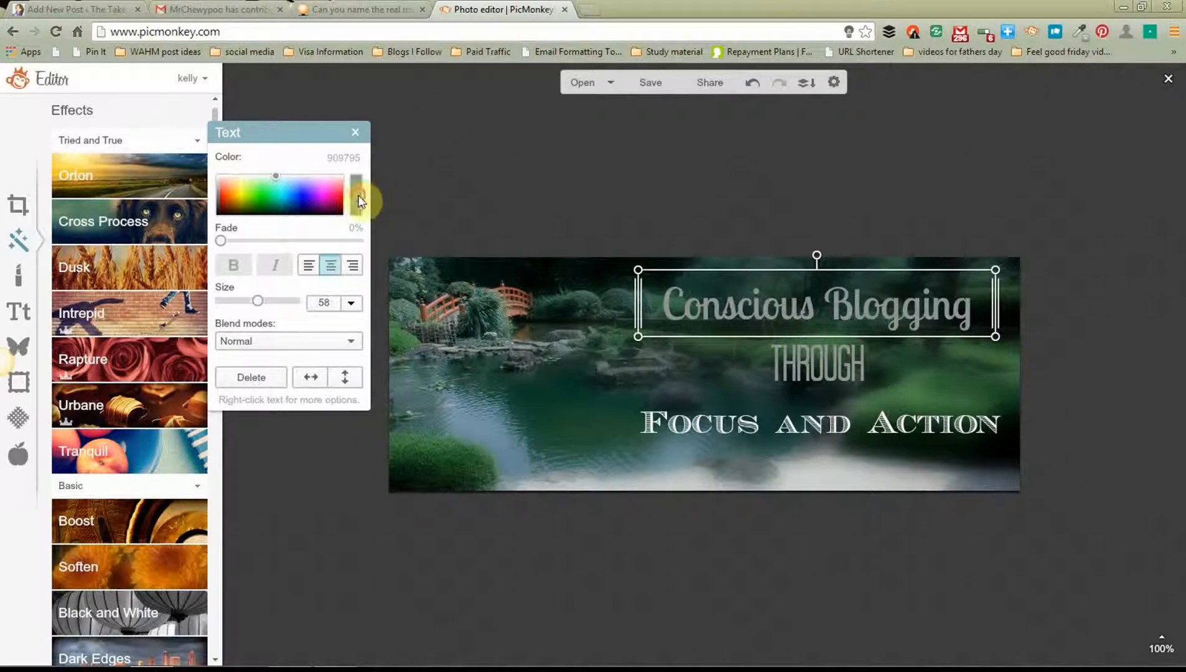
drag(359, 201, 520, 305)
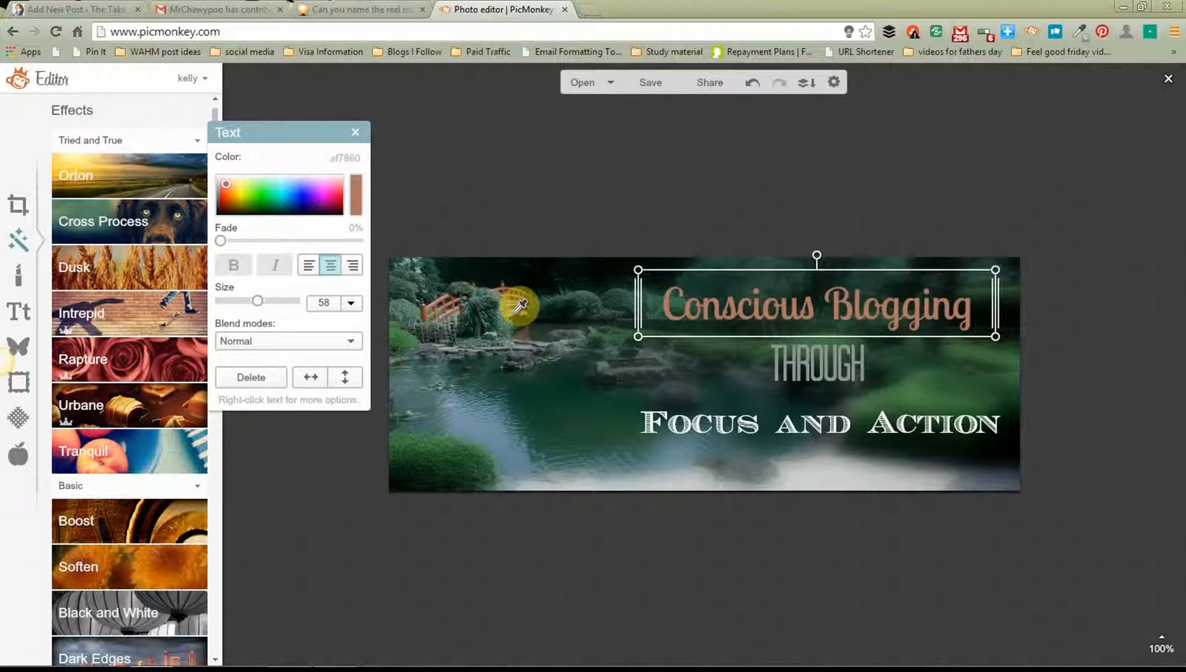
drag(520, 305, 783, 357)
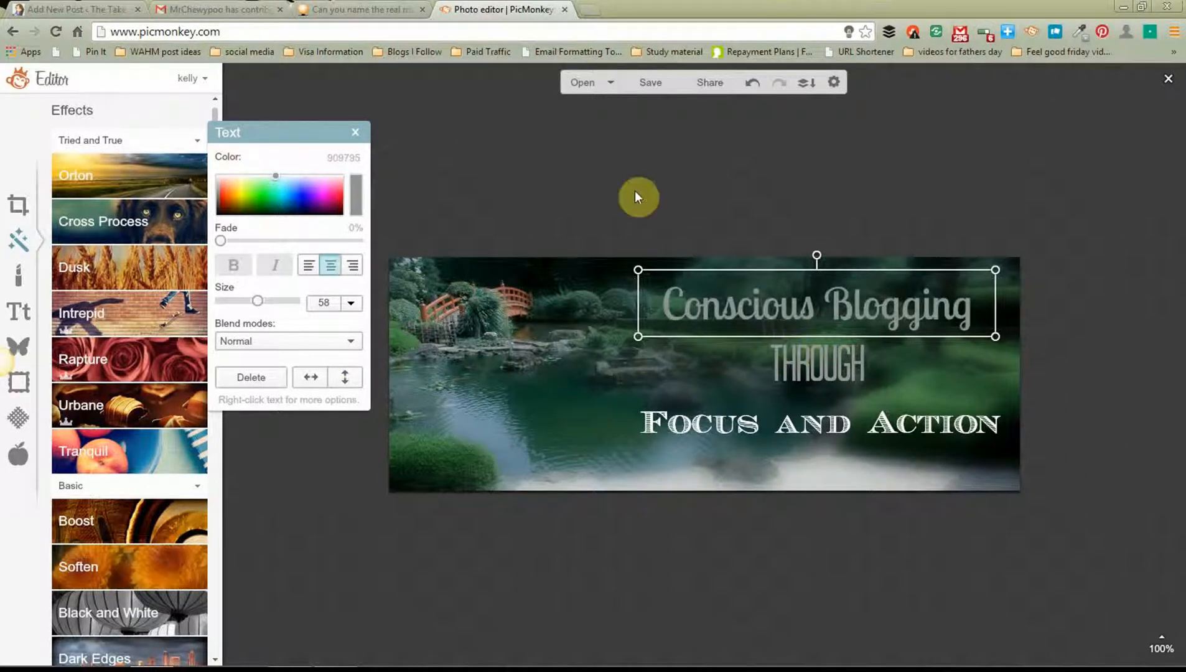
click(615, 186)
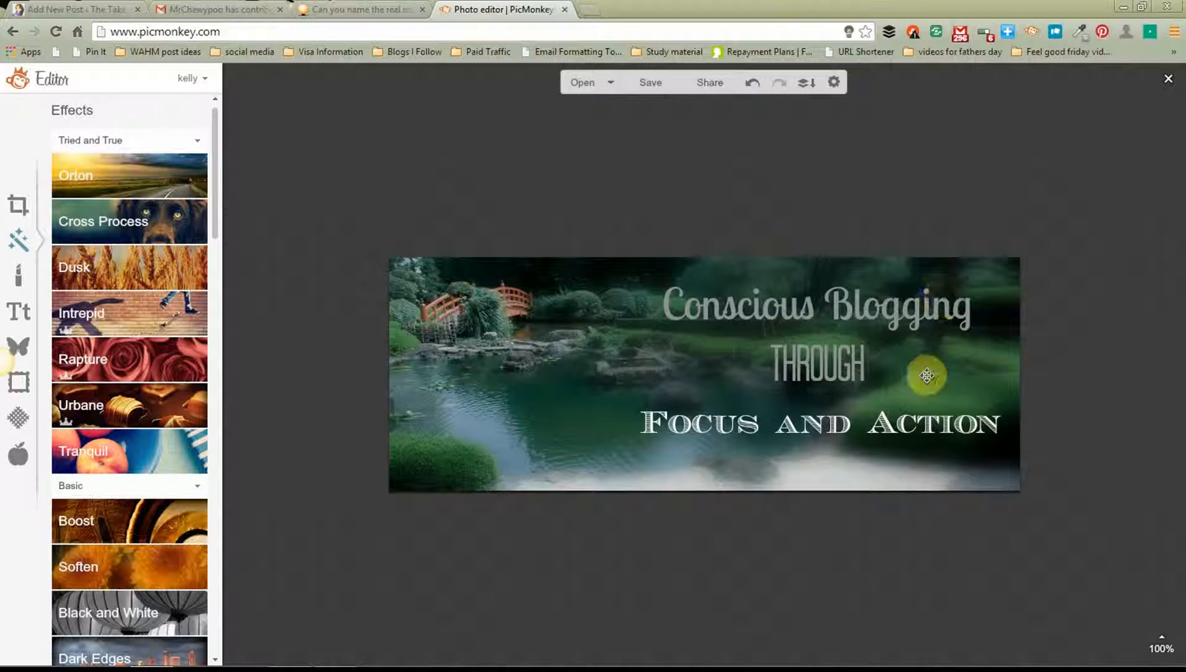
Step: Move the word "THROUGH" slightly lower between the other two title lines
click(824, 358)
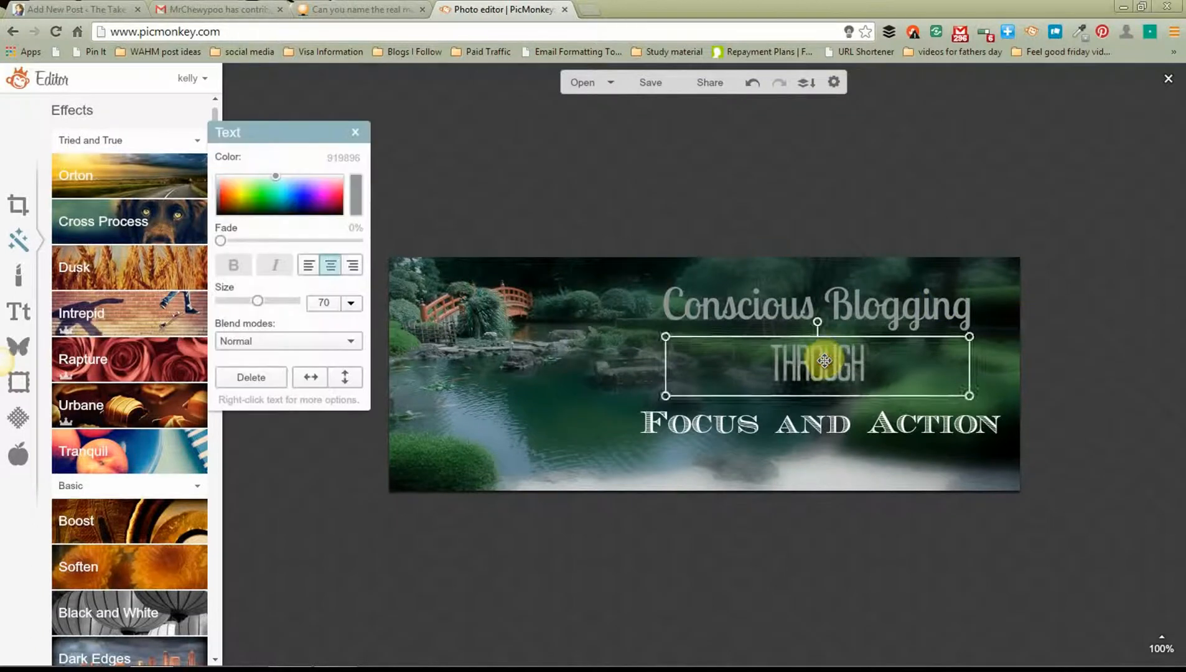
drag(824, 358, 825, 362)
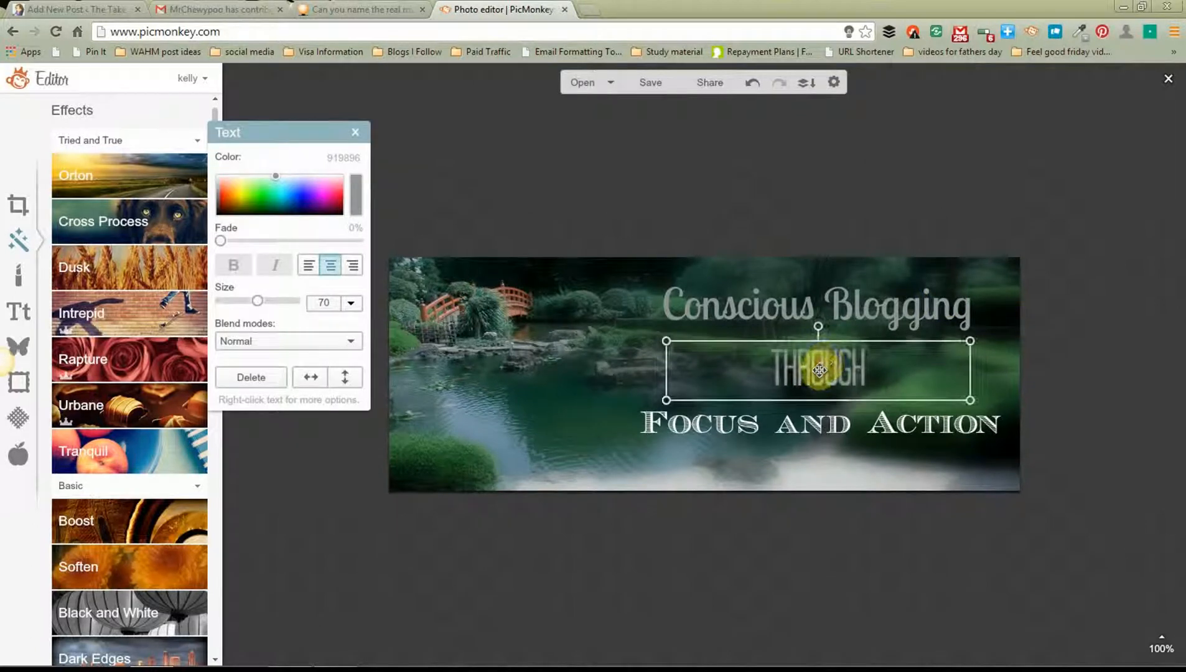
click(820, 219)
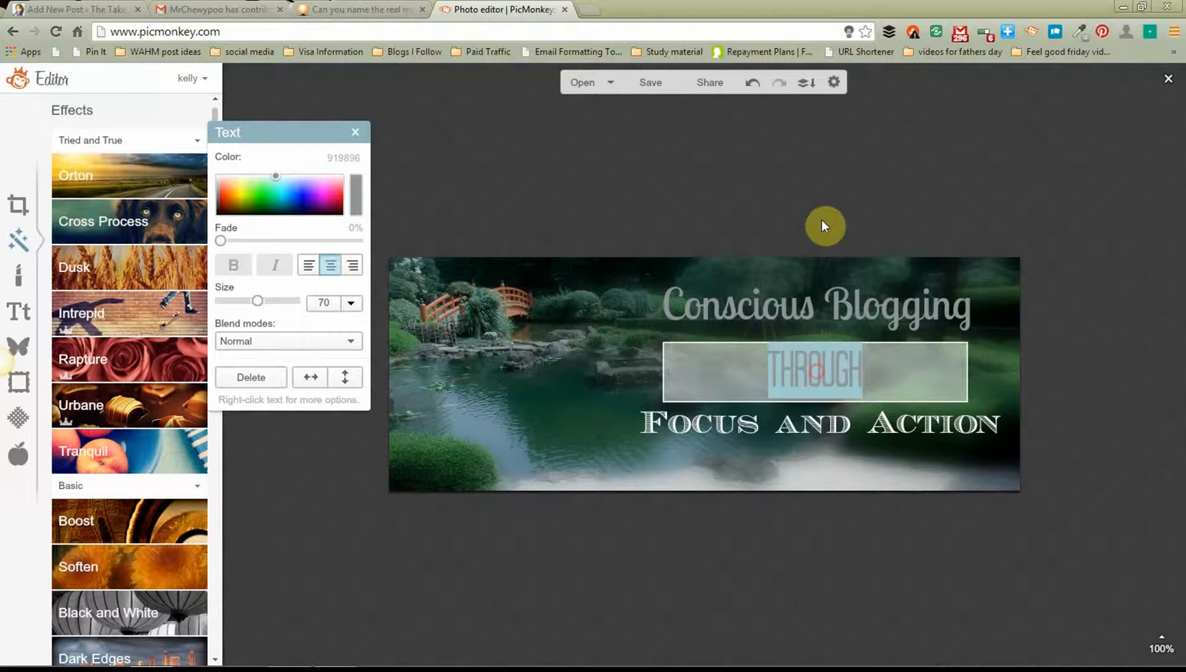
click(768, 316)
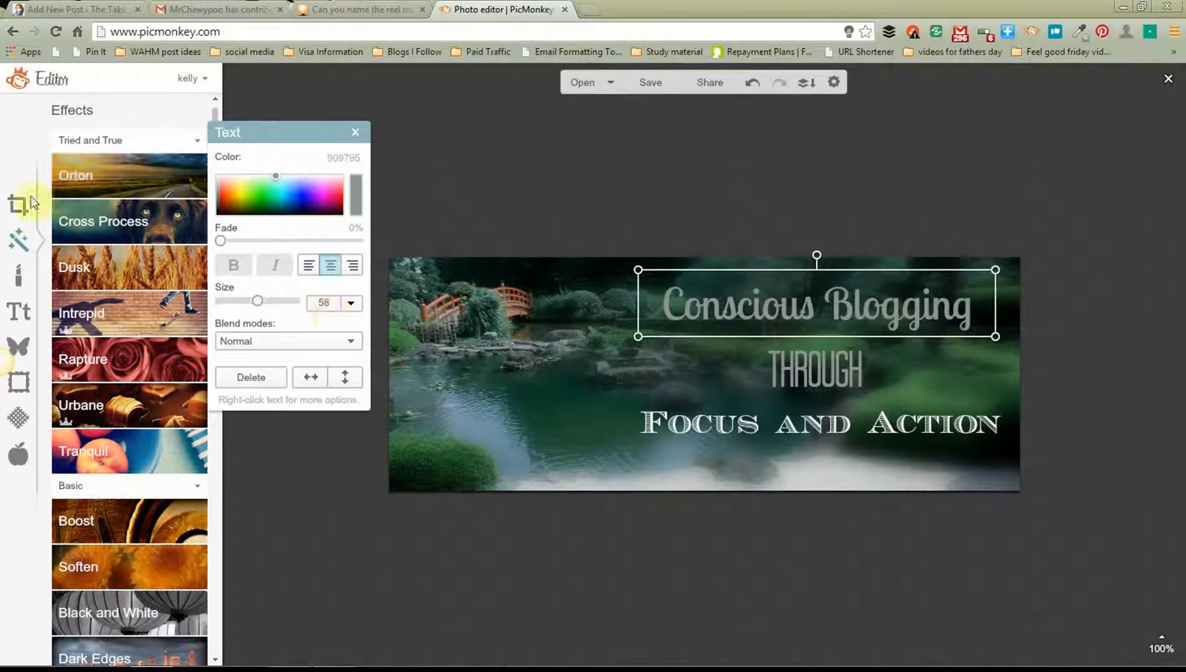
Step: Add a black geometric rectangle overlay and stretch it across the full width of the "Conscious Blogging" text
click(17, 350)
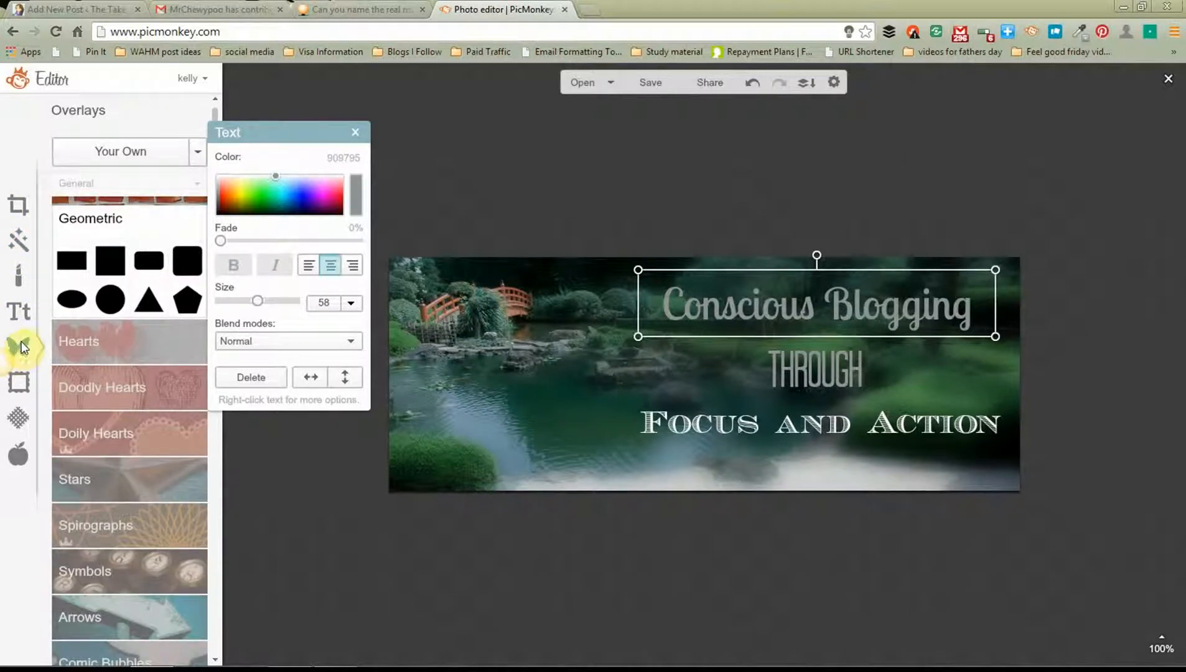
click(72, 260)
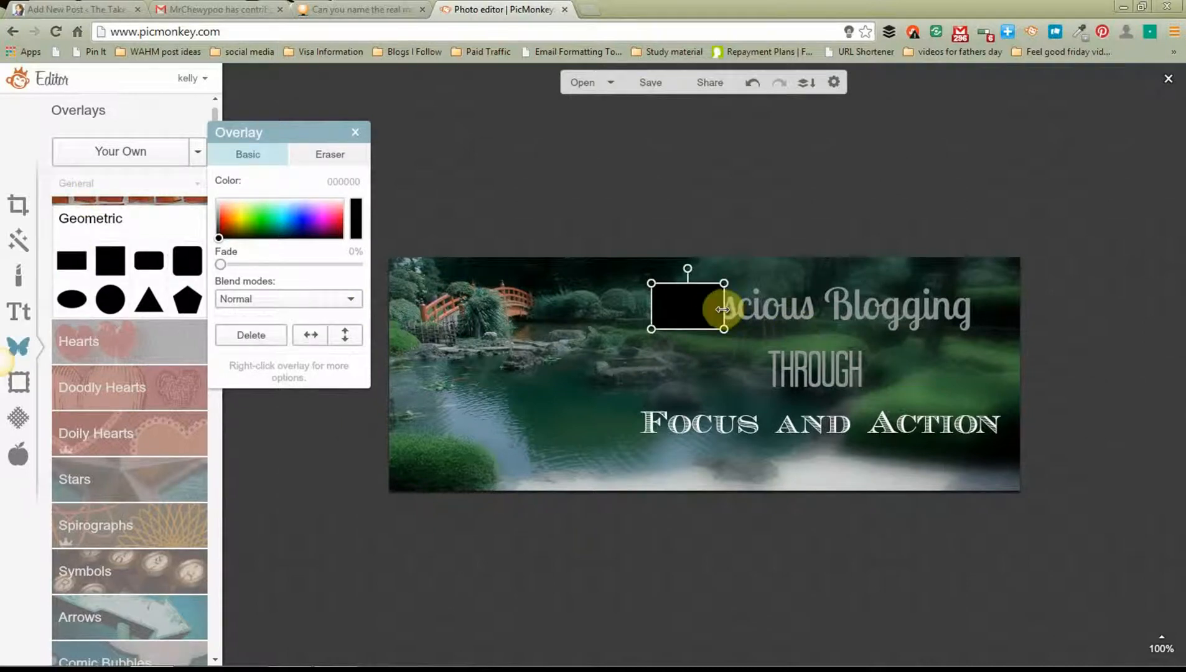
drag(721, 309, 984, 318)
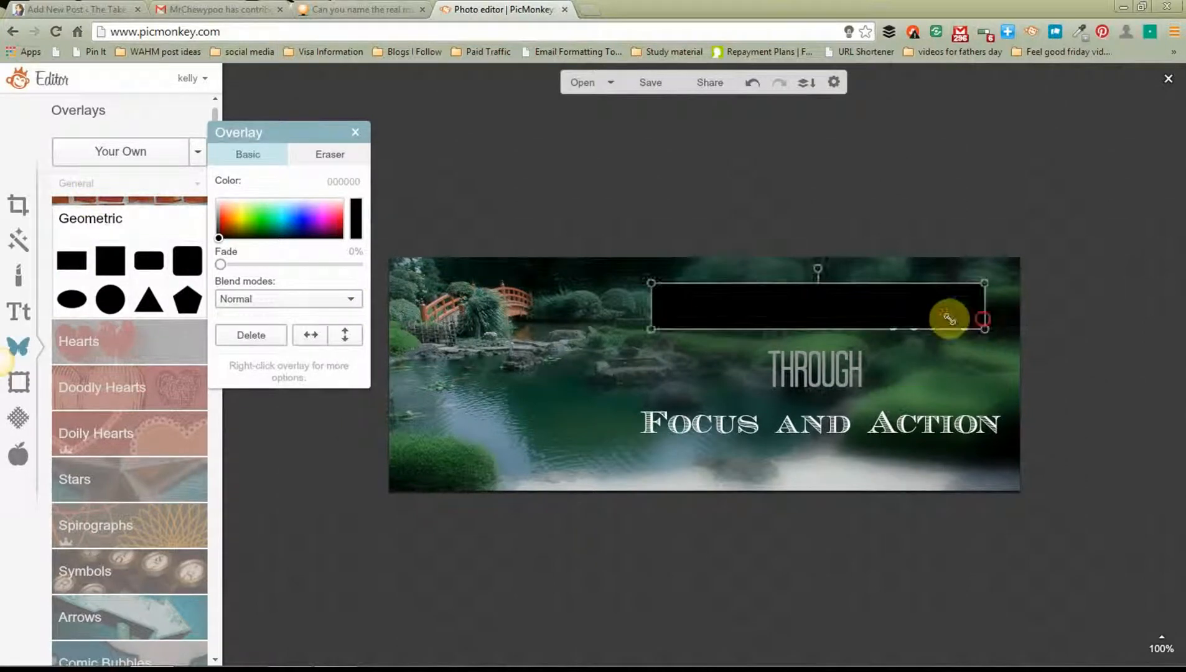
drag(903, 313, 903, 313)
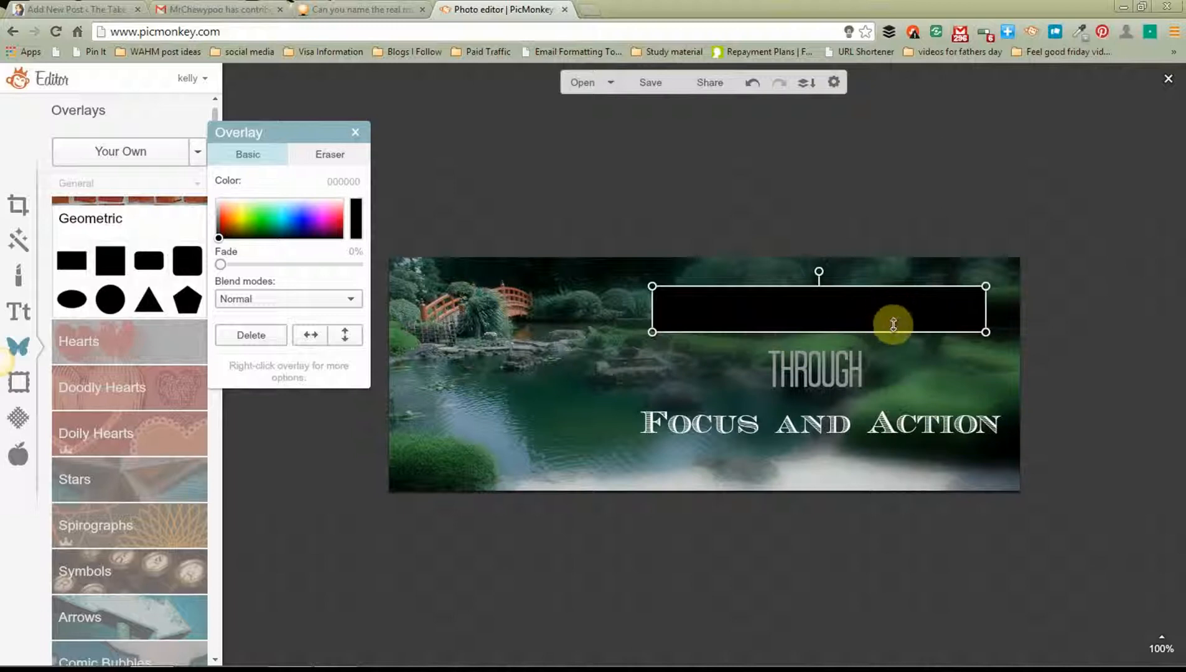
Step: Send the black rectangle to the back so it sits behind the "Conscious Blogging" text
right_click(928, 318)
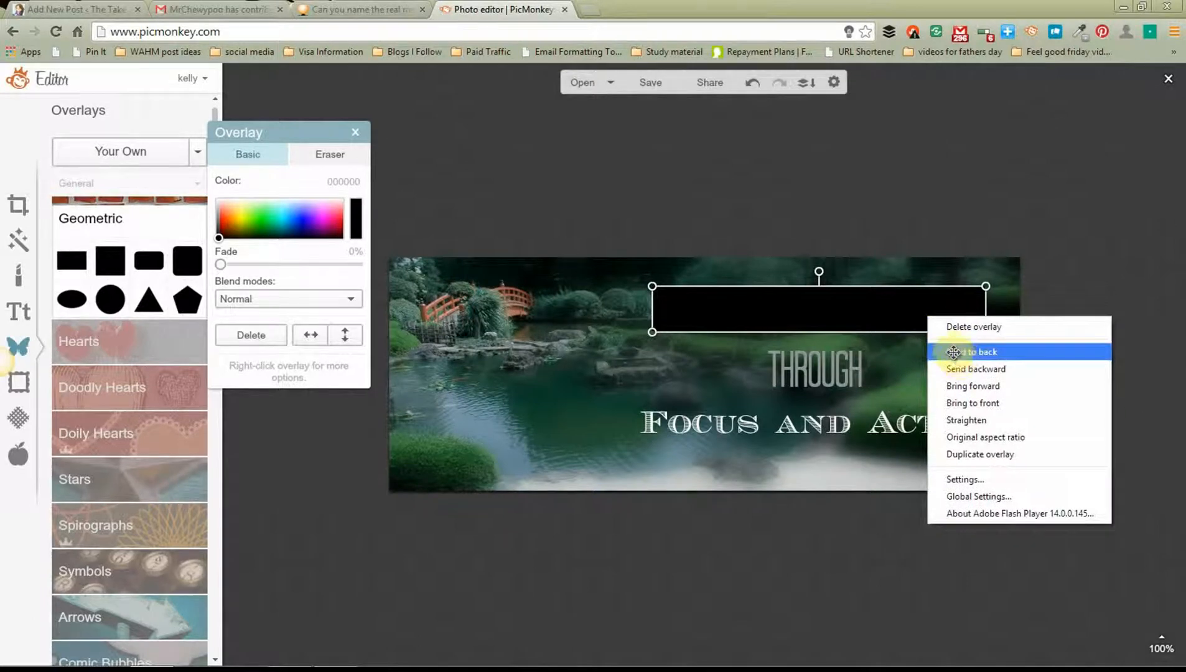
click(955, 354)
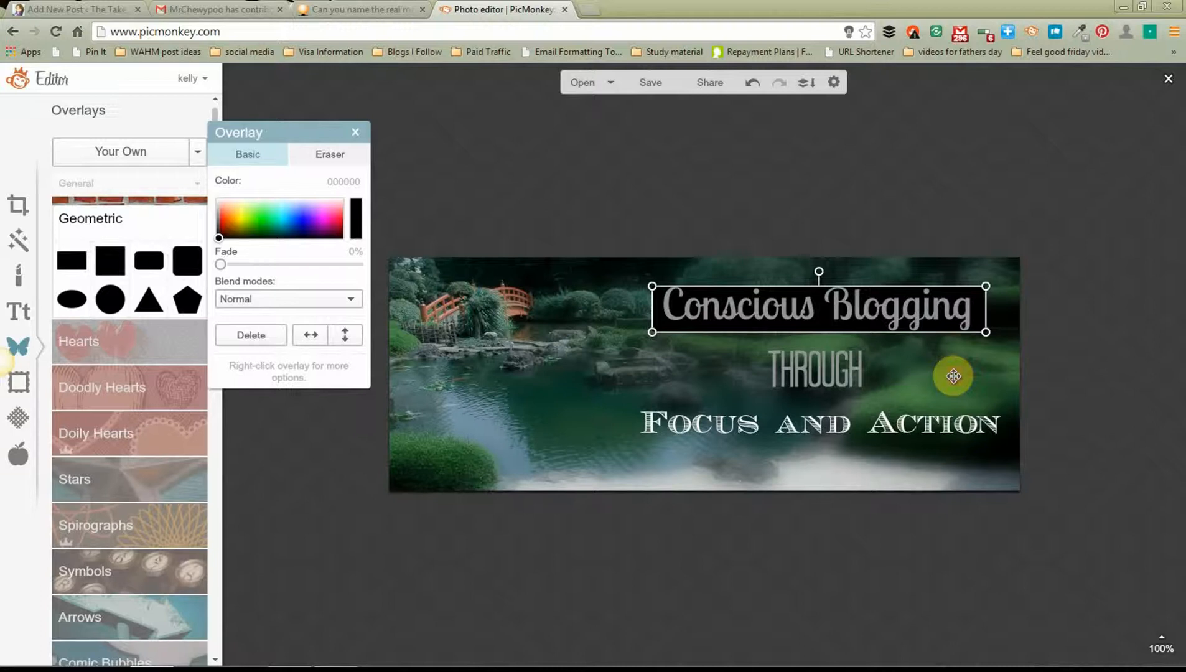
click(949, 368)
click(493, 380)
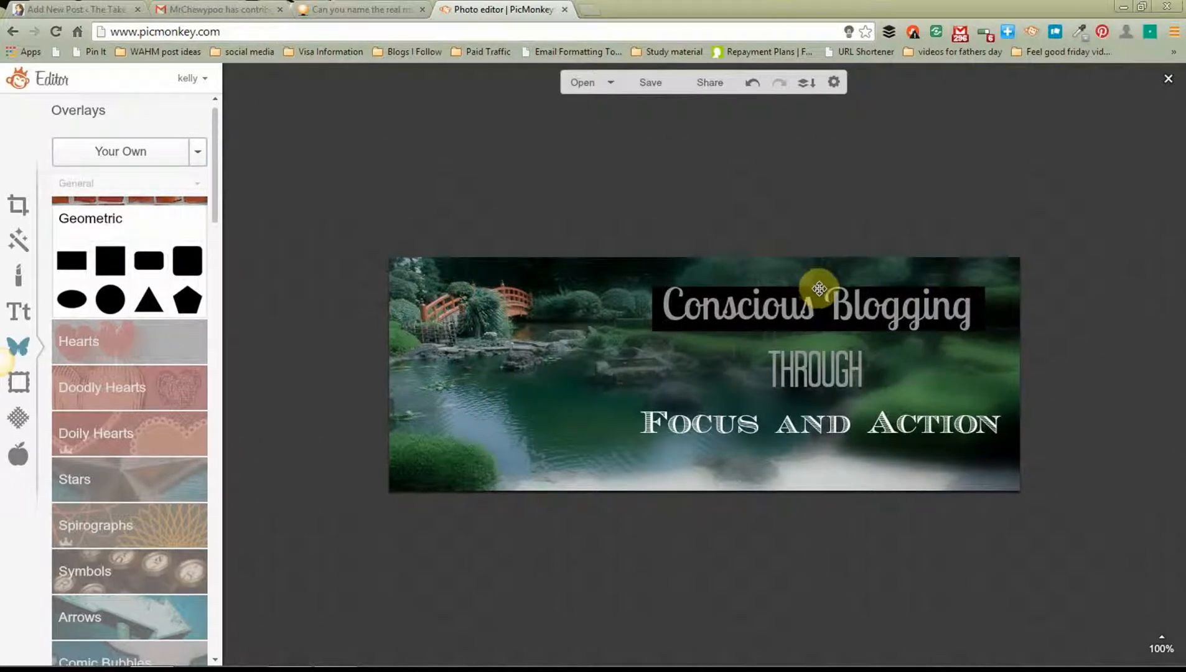
Step: Extend the rectangle's upper edge slightly upward to cover the full height of the "Conscious Blogging" lettering
click(818, 299)
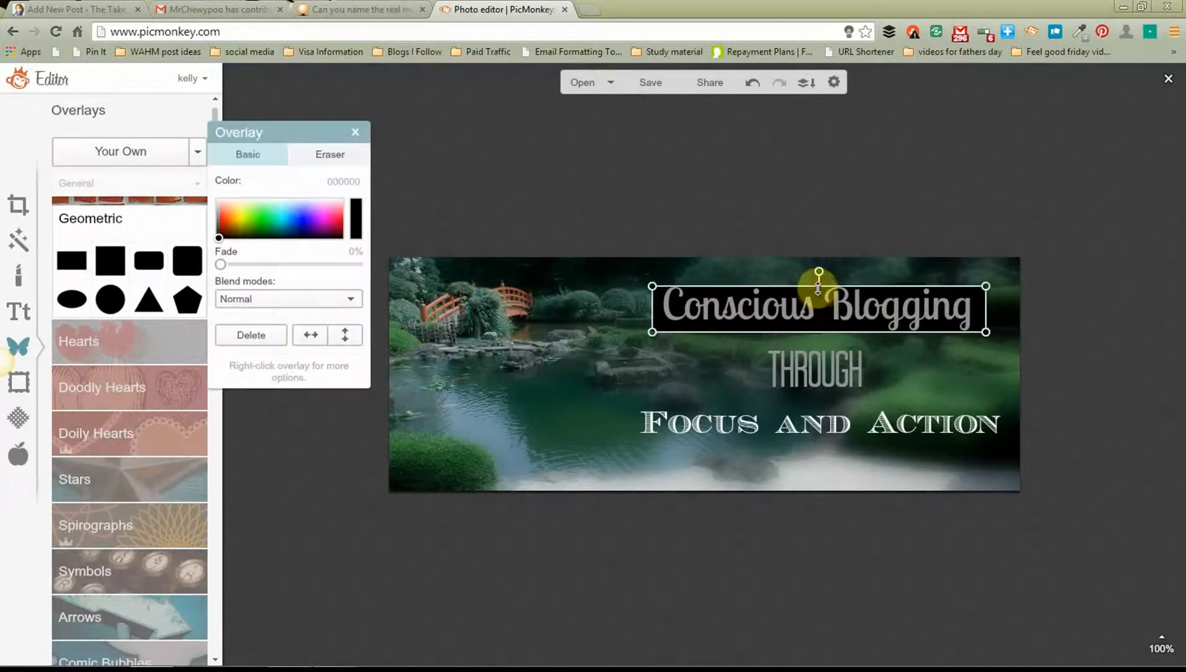
drag(817, 286, 817, 281)
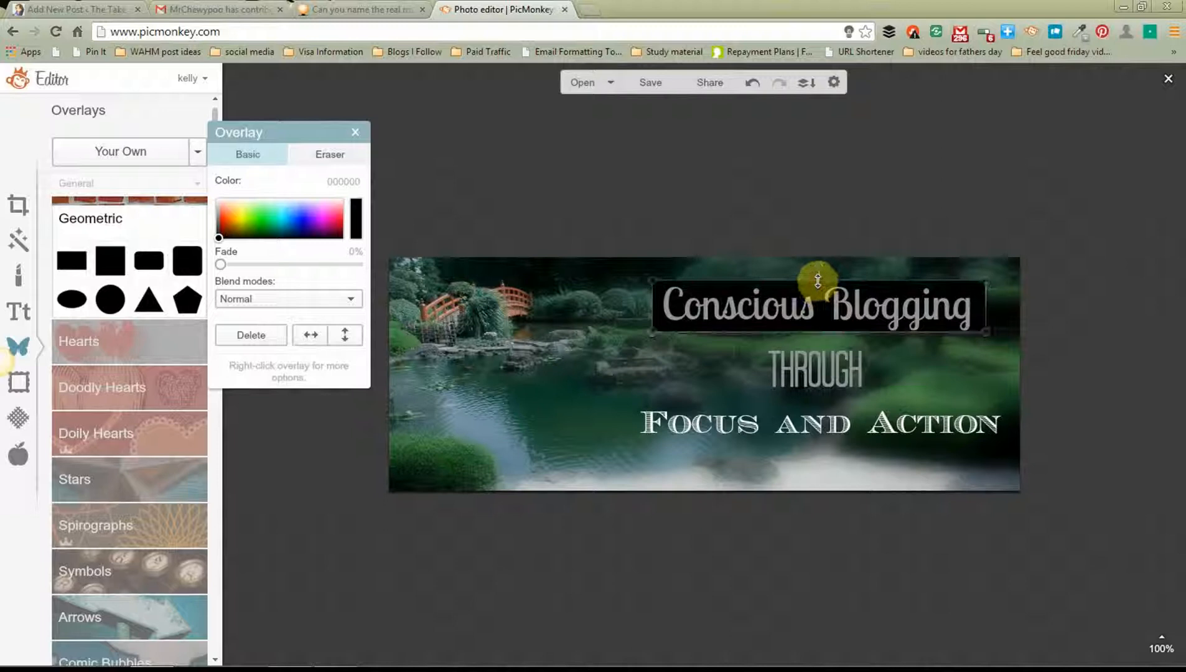
click(604, 363)
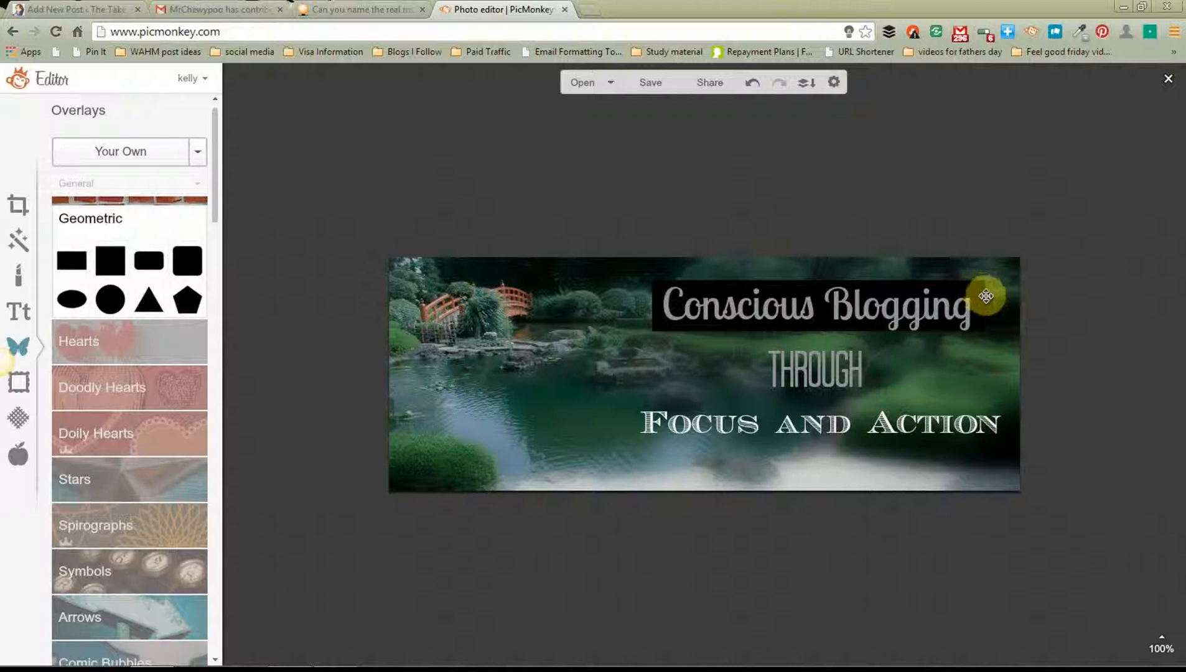
Step: Recolour the rectangle behind "Conscious Blogging" with the dark green 223e30 sampled from the image just above the text
click(978, 294)
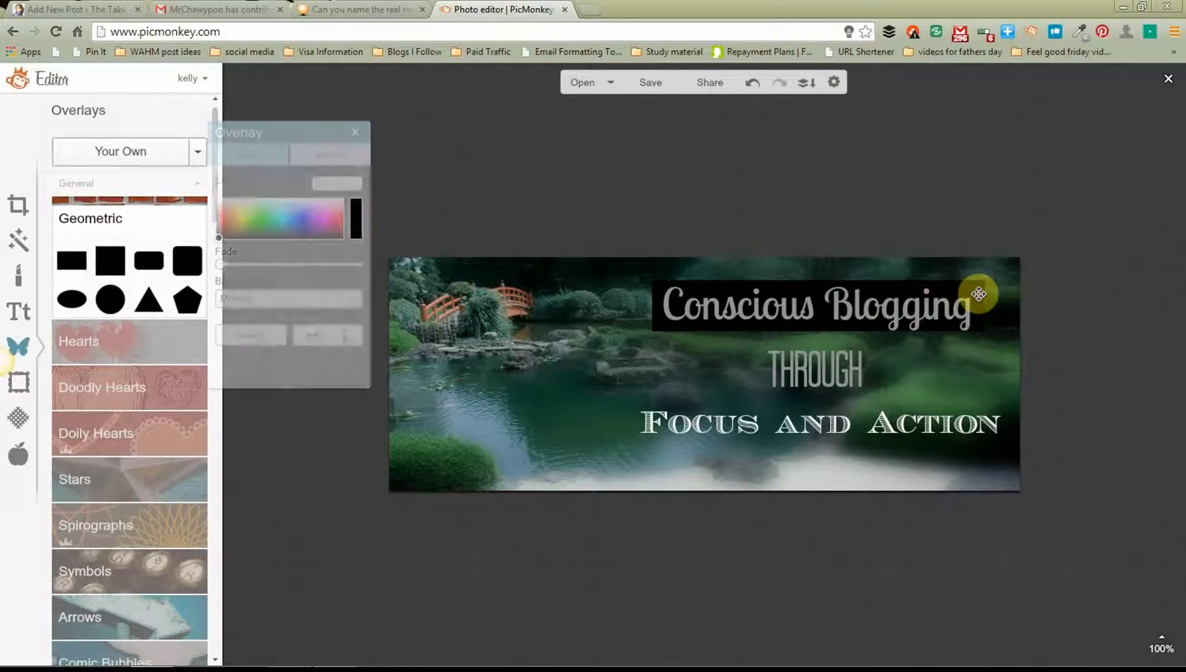
click(358, 210)
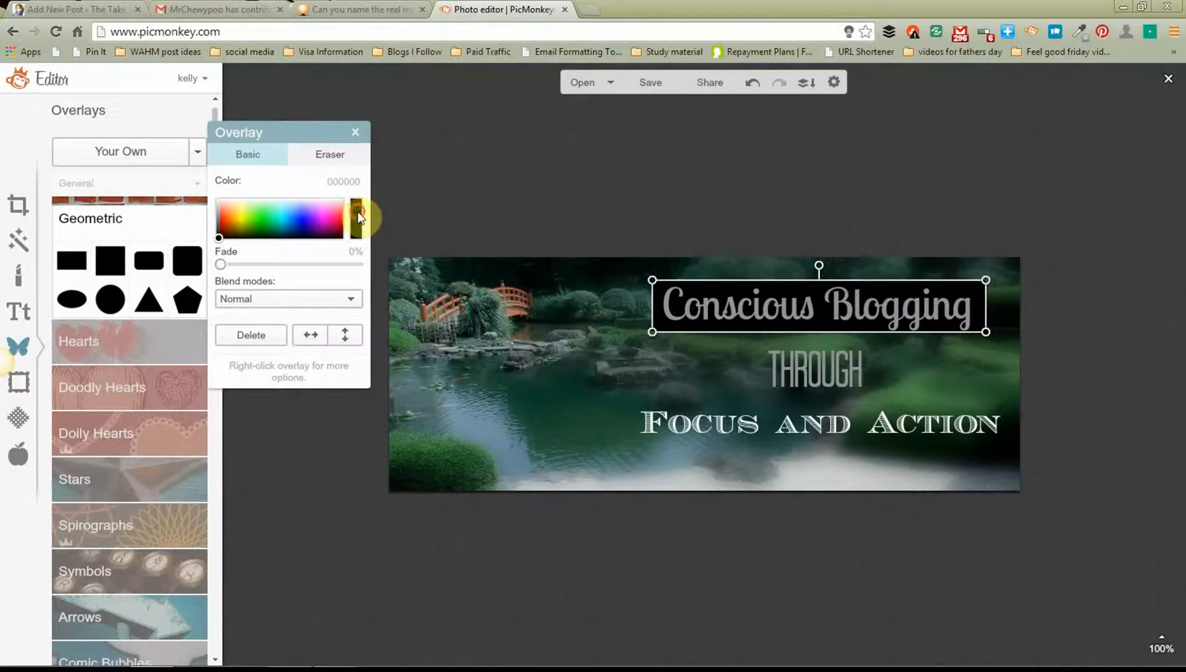
click(770, 267)
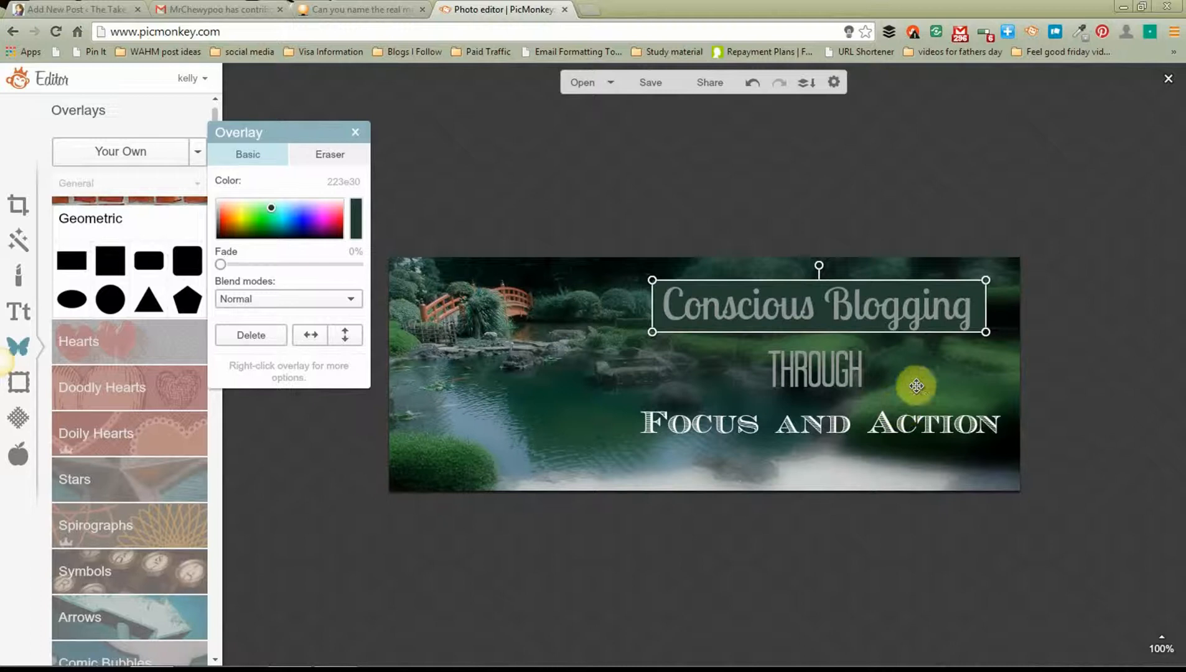
click(918, 382)
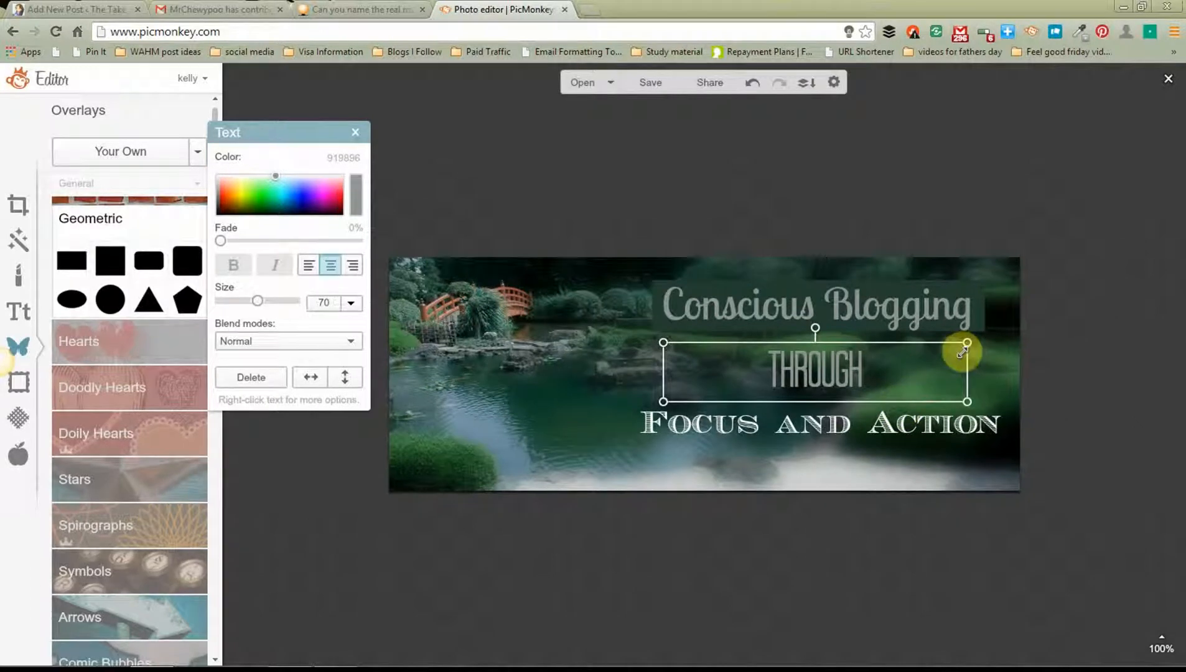
Step: Set the fade of the green rectangle behind "Conscious Blogging" to 65%
click(792, 325)
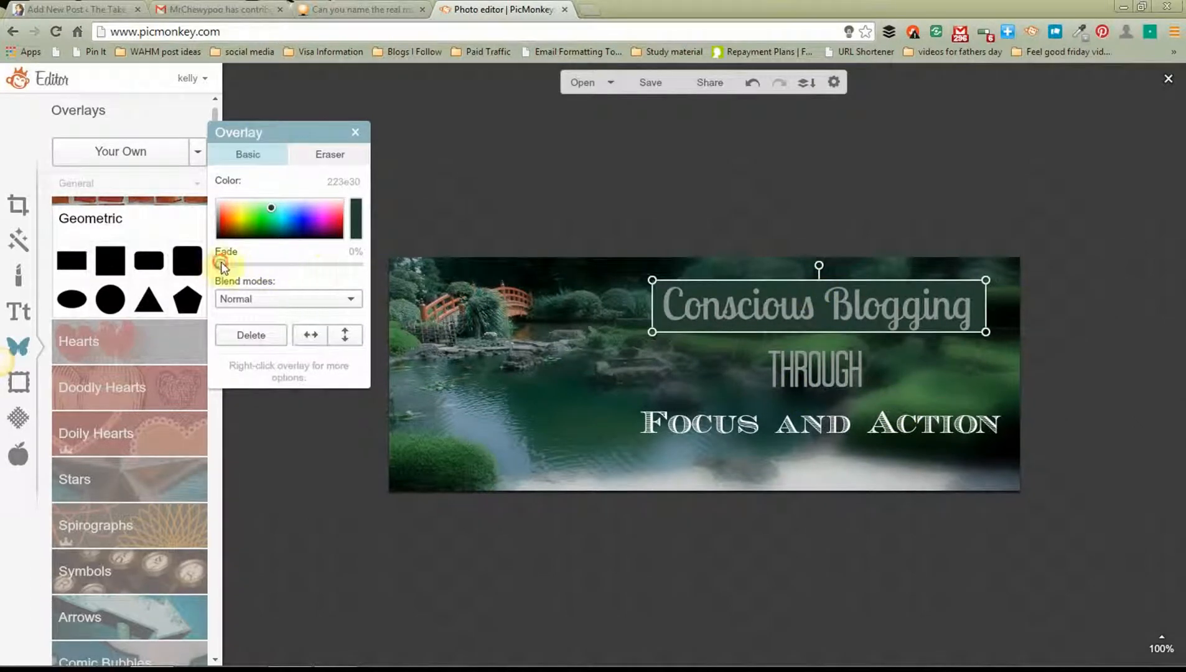
drag(223, 266, 314, 267)
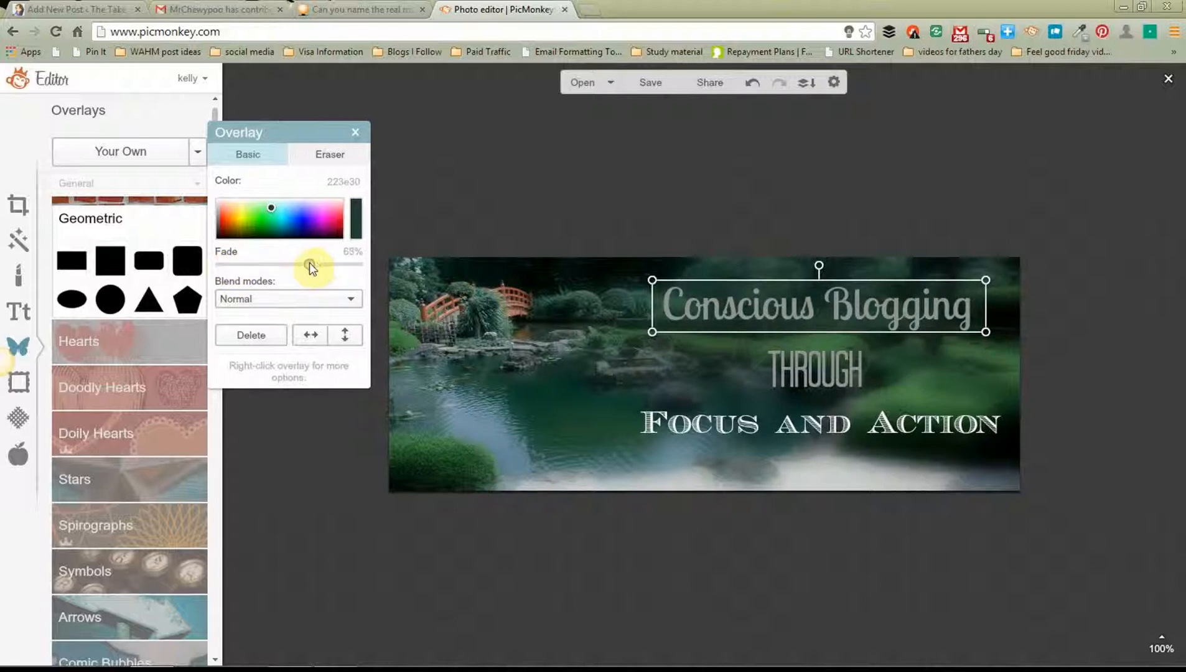
drag(311, 266, 309, 264)
click(906, 463)
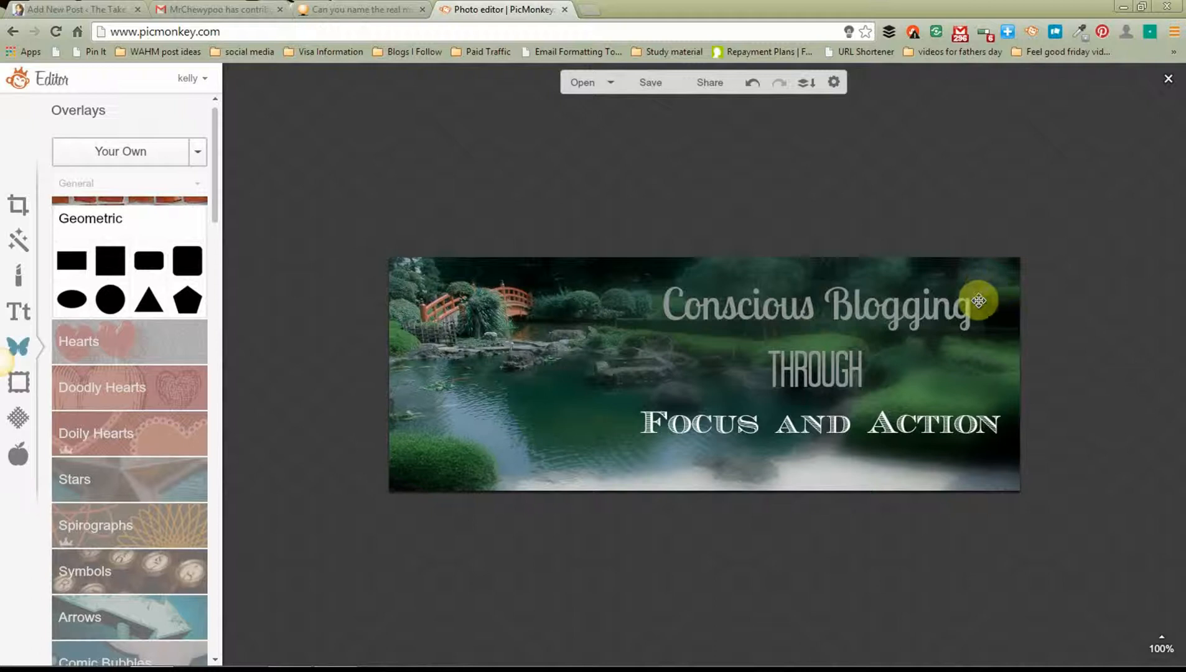
Step: Soften the faded rectangle's upper edge above "Conscious" using the overlay eraser at size 31
scroll(1003, 260, up, 1)
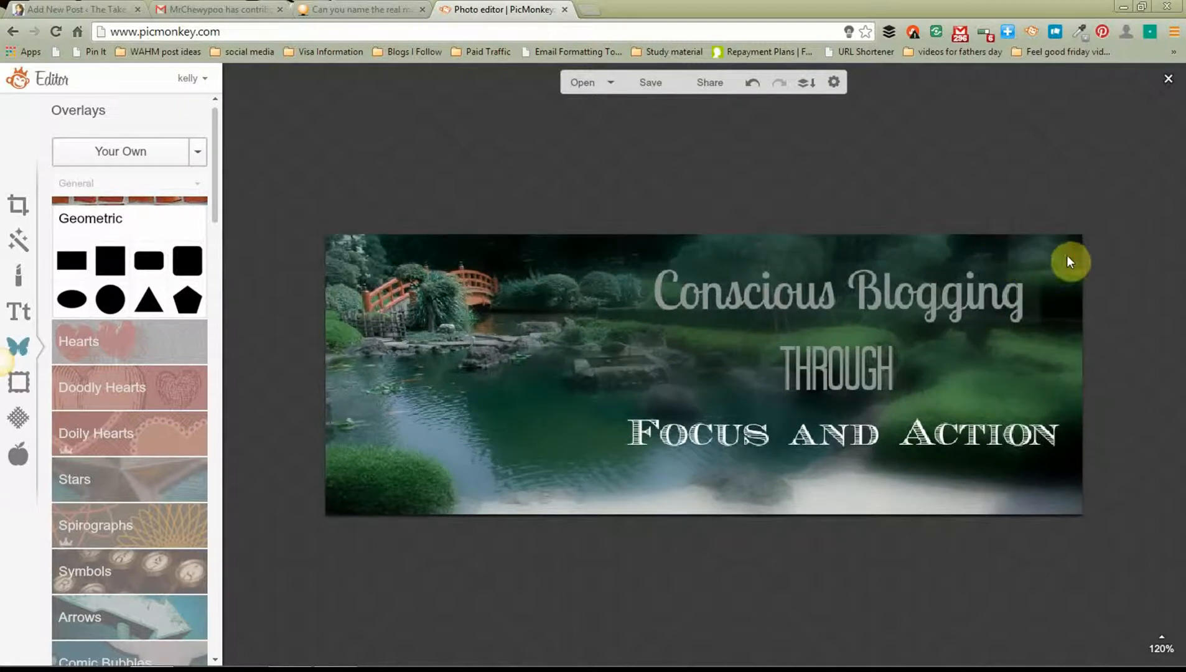
scroll(1066, 260, up, 1)
scroll(1120, 243, up, 2)
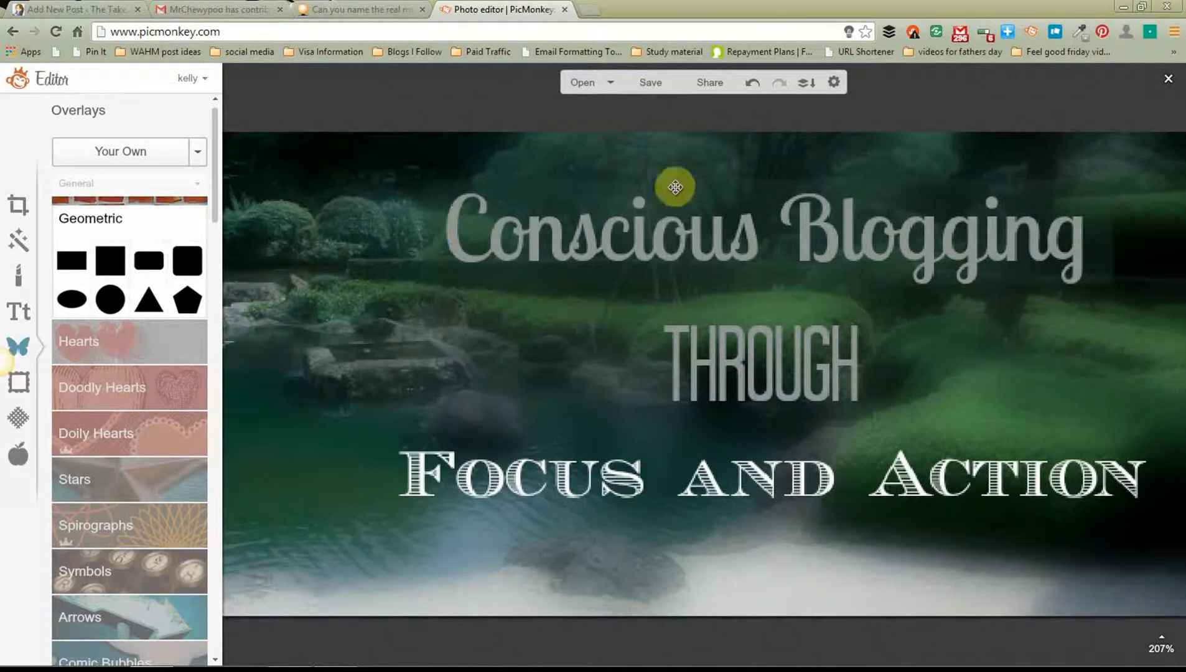
click(755, 191)
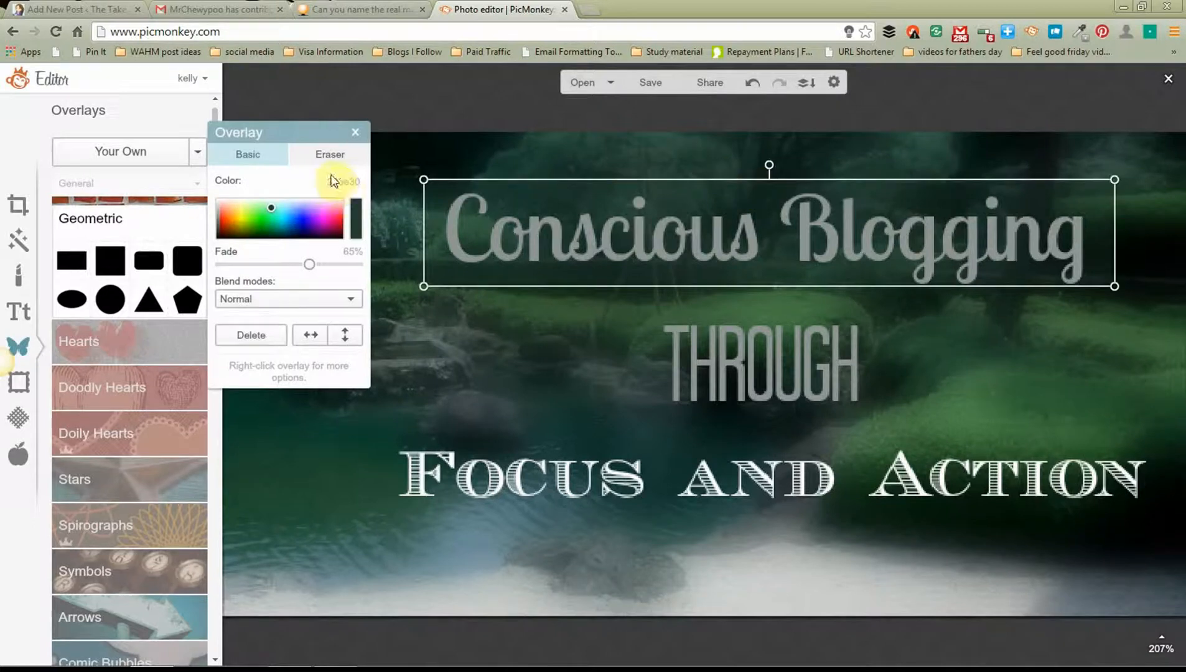
click(328, 155)
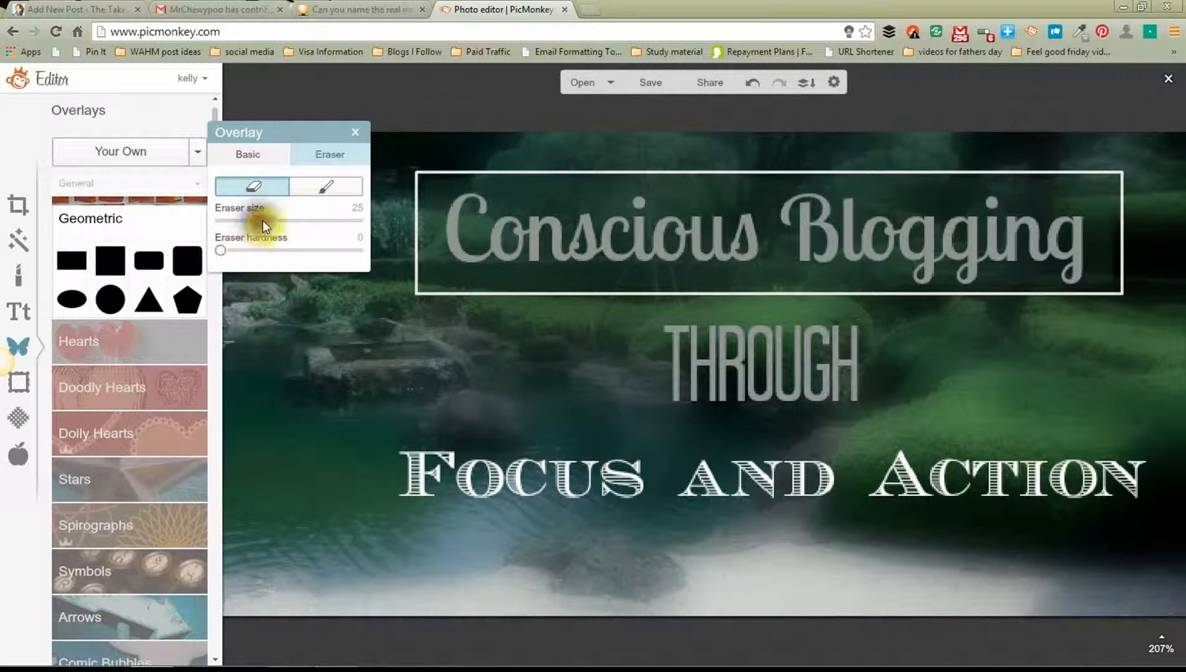
drag(263, 221, 285, 219)
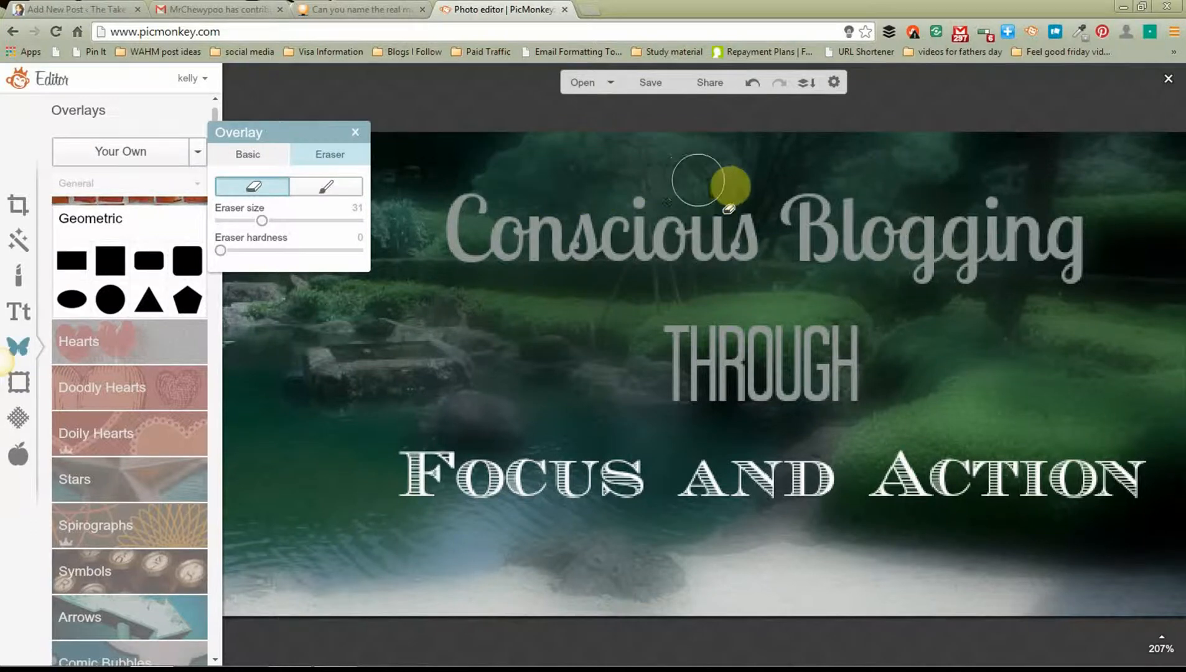
click(698, 202)
scroll(927, 395, down, 5)
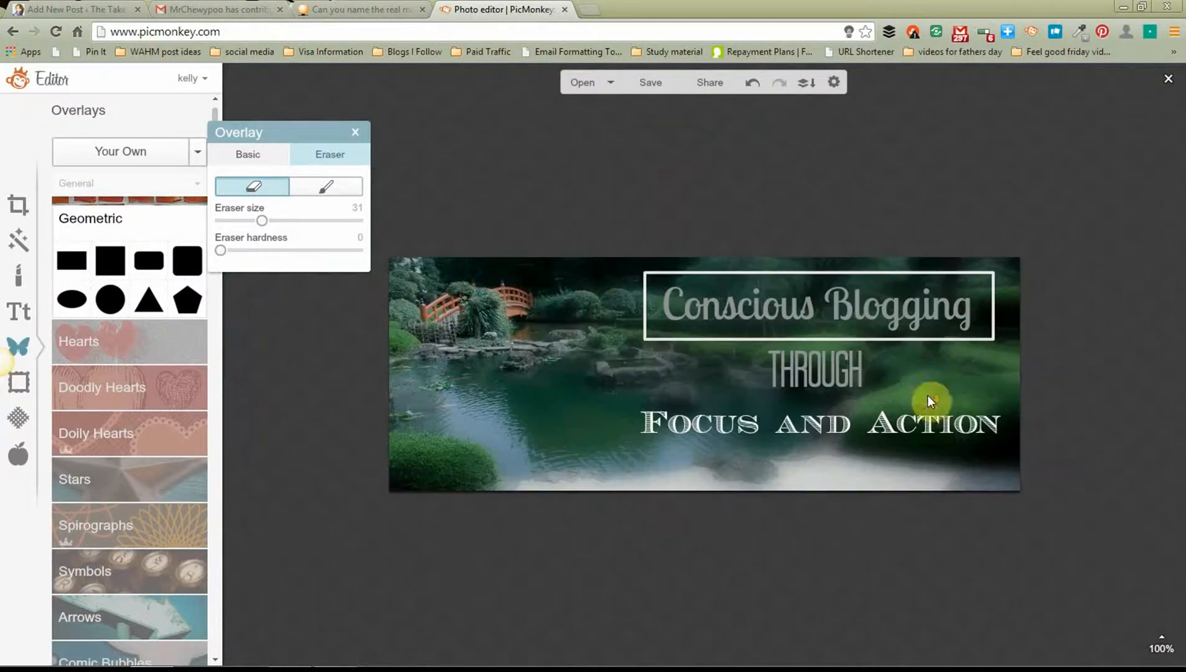
click(706, 385)
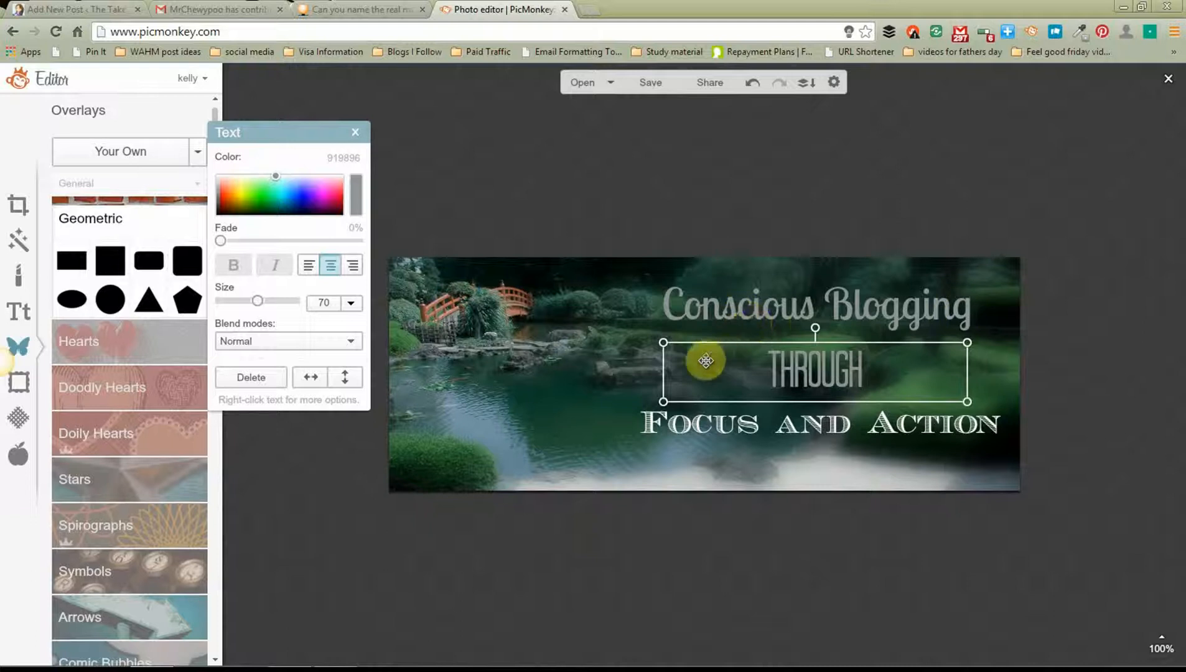
click(618, 392)
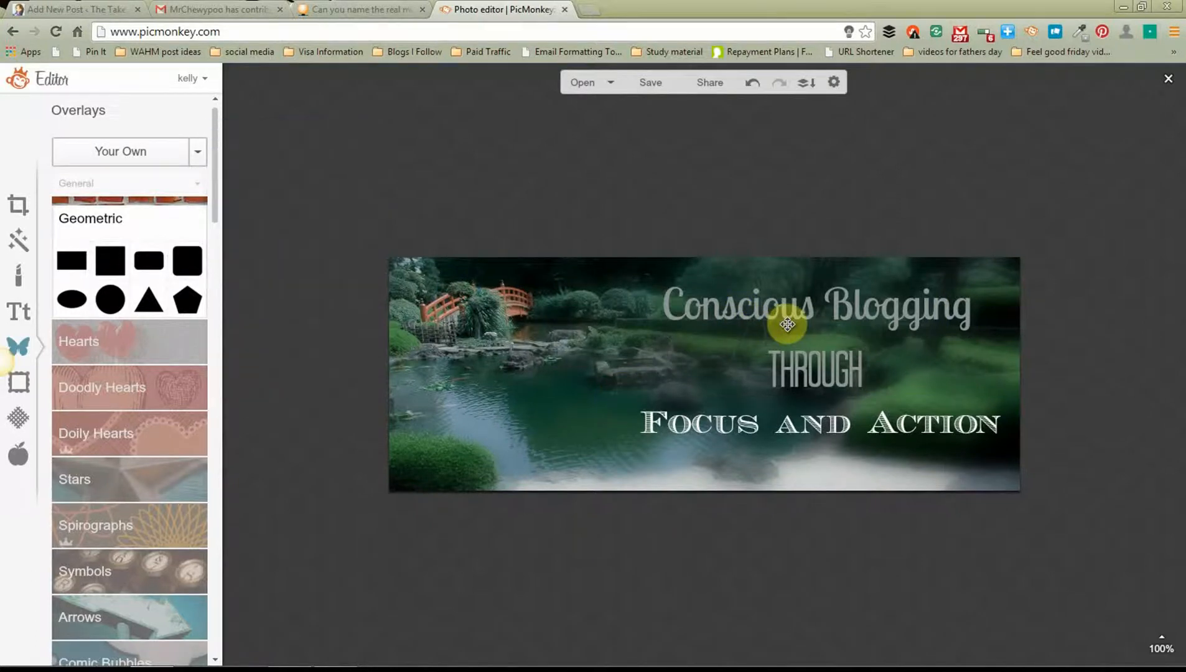
Step: Set the fade of the green rectangle behind "Conscious Blogging" to 0%
click(714, 291)
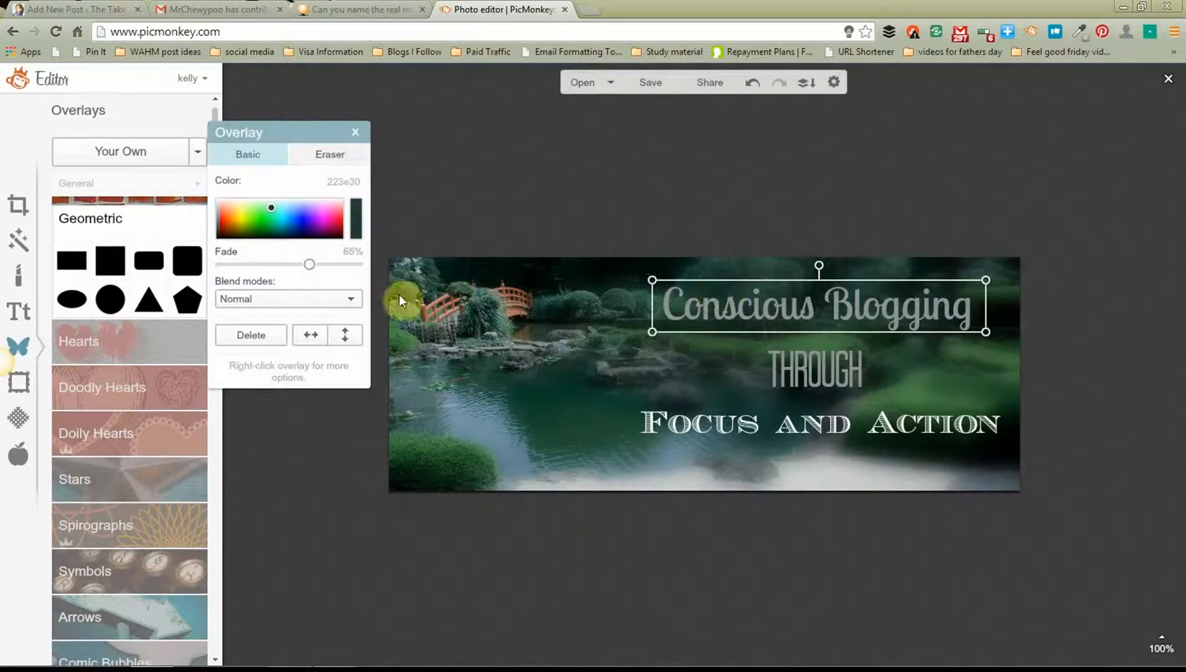
drag(309, 272, 186, 256)
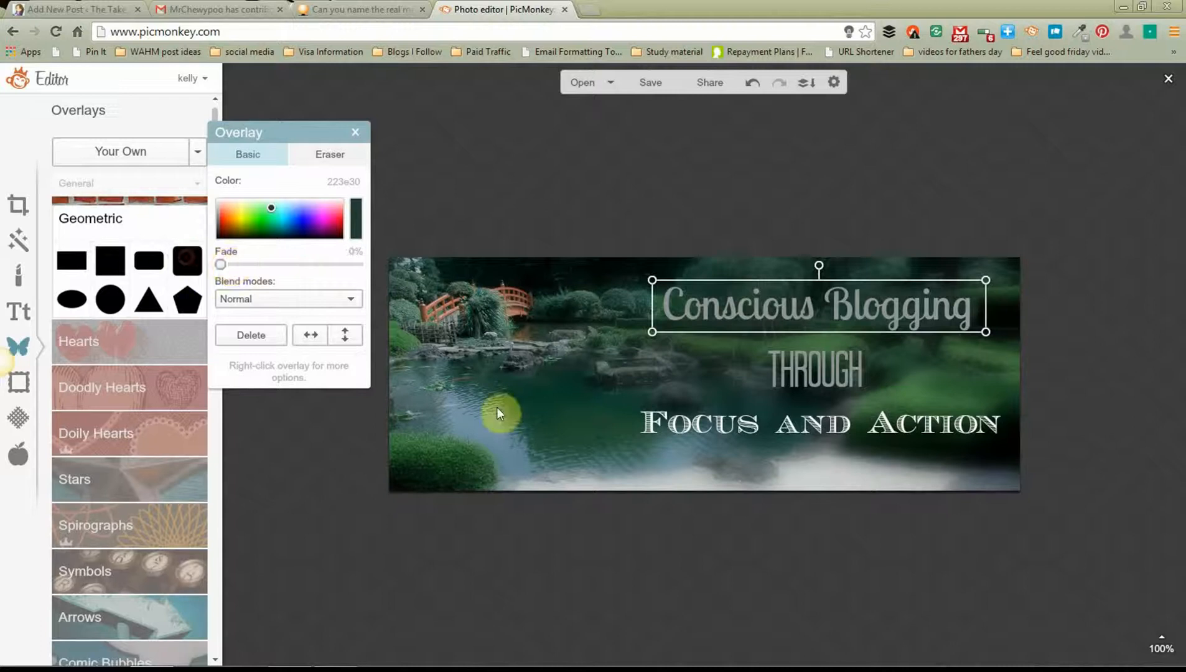
click(540, 416)
scroll(708, 371, up, 2)
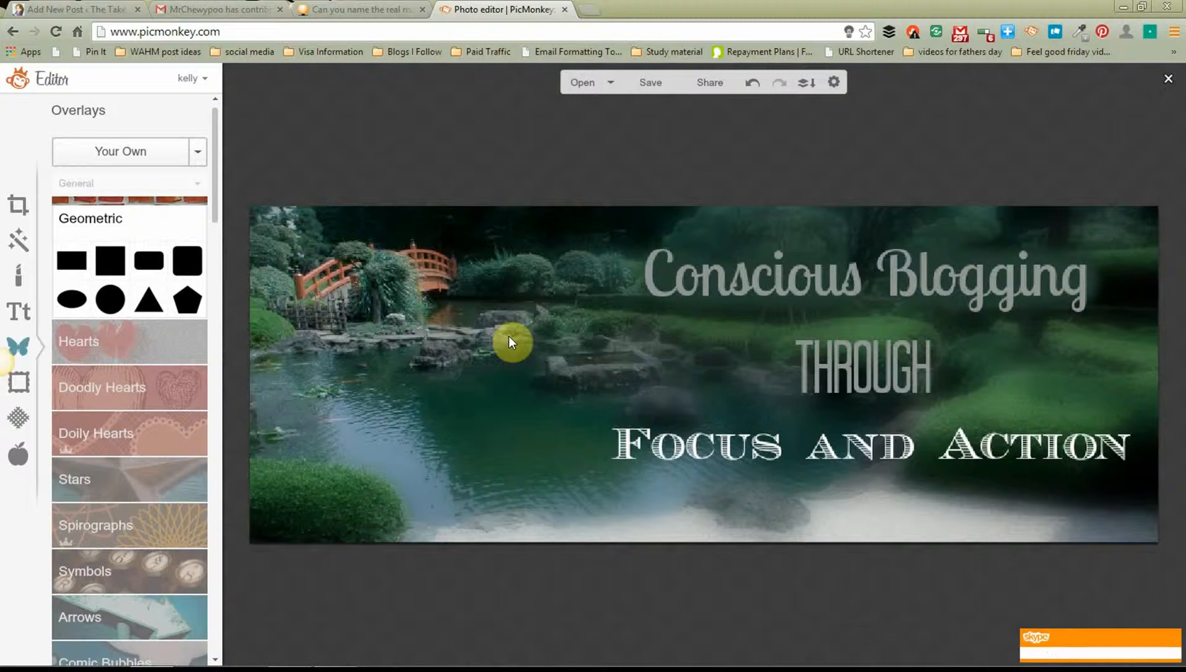
scroll(509, 337, down, 2)
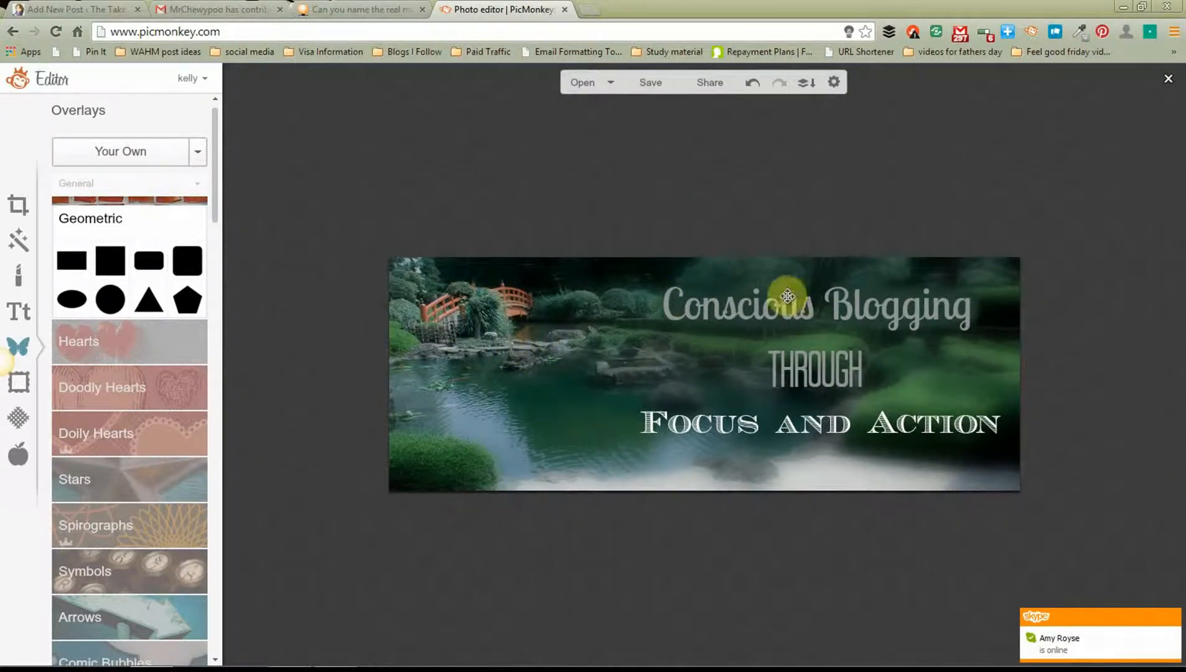
Step: Fade the green rectangle behind "Conscious Blogging" to about 31%
click(782, 293)
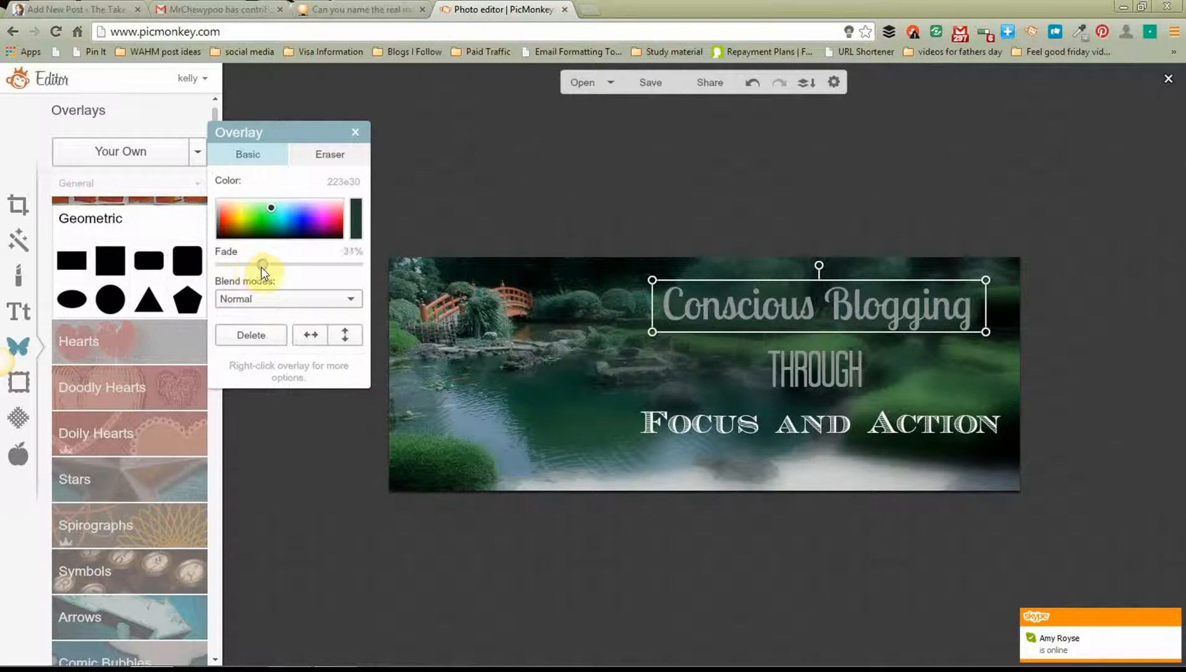
click(538, 200)
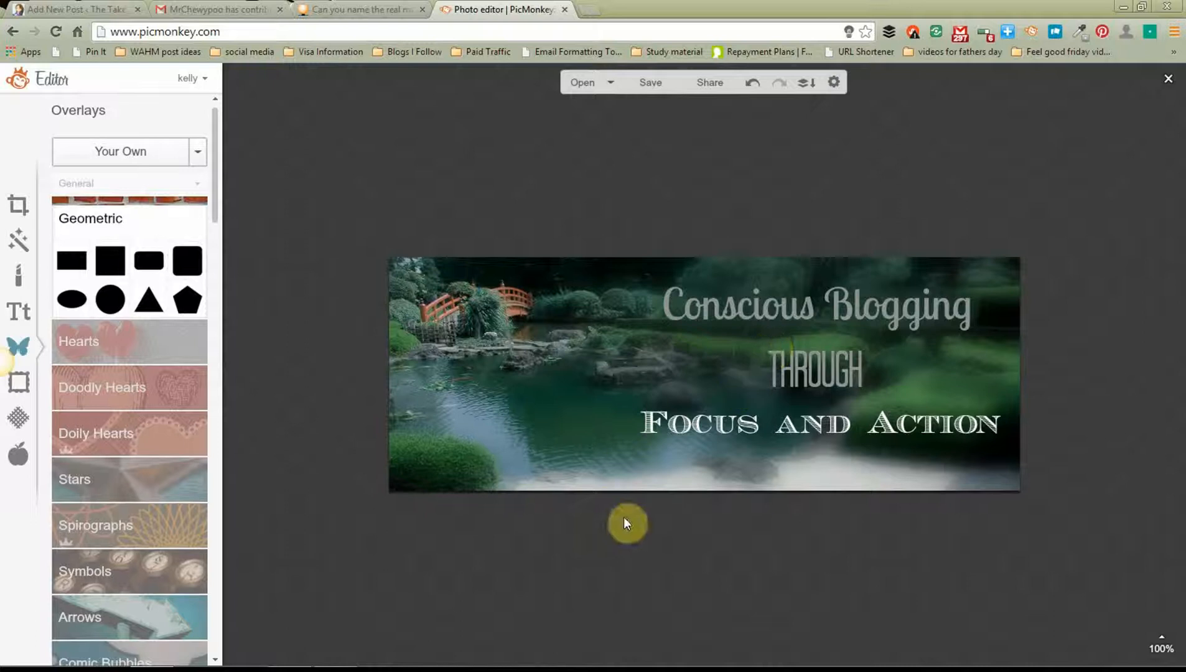
click(86, 224)
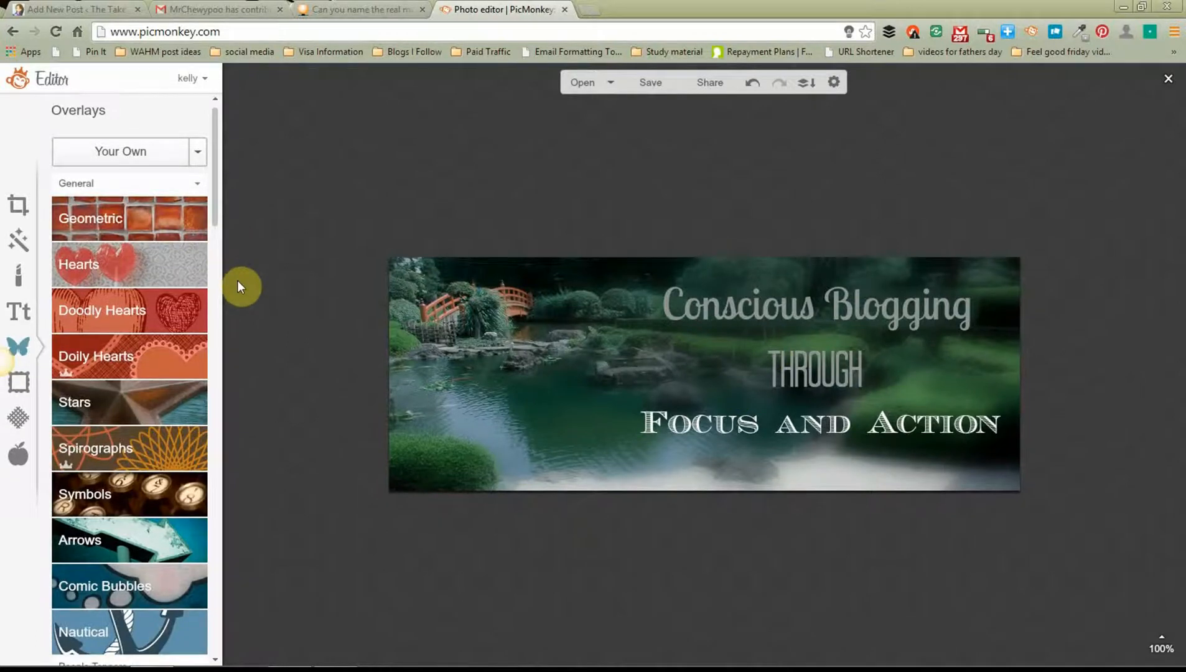
Step: Duplicate the grey "THROUGH" text in the middle of the header
click(817, 372)
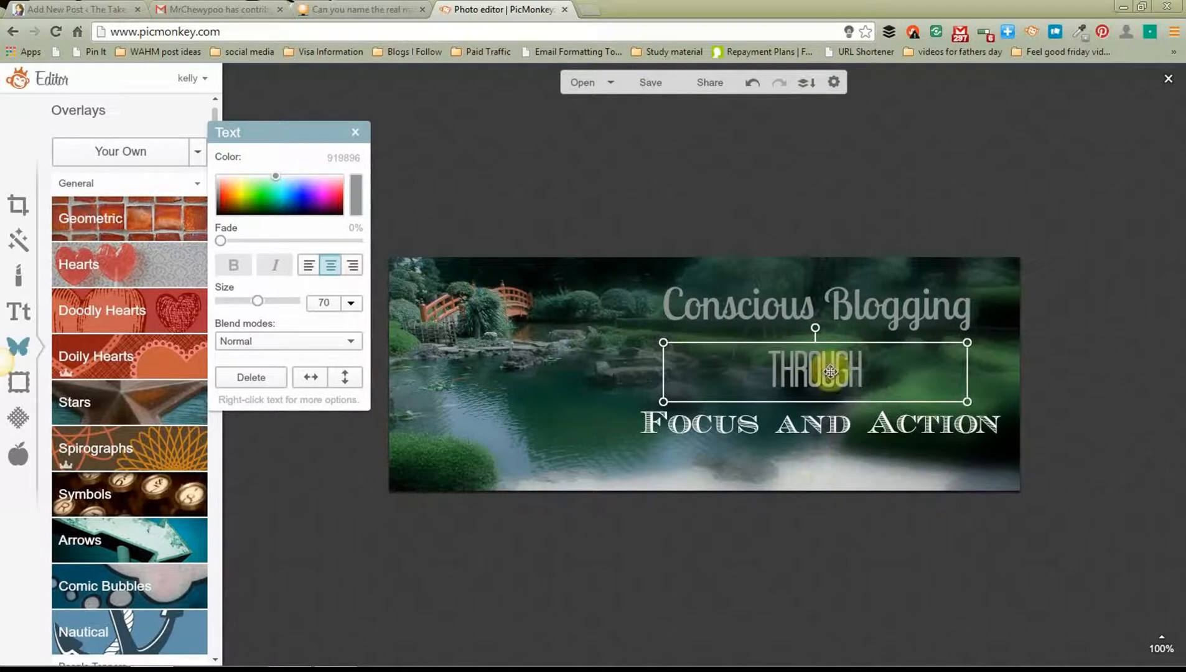
scroll(830, 372, up, 5)
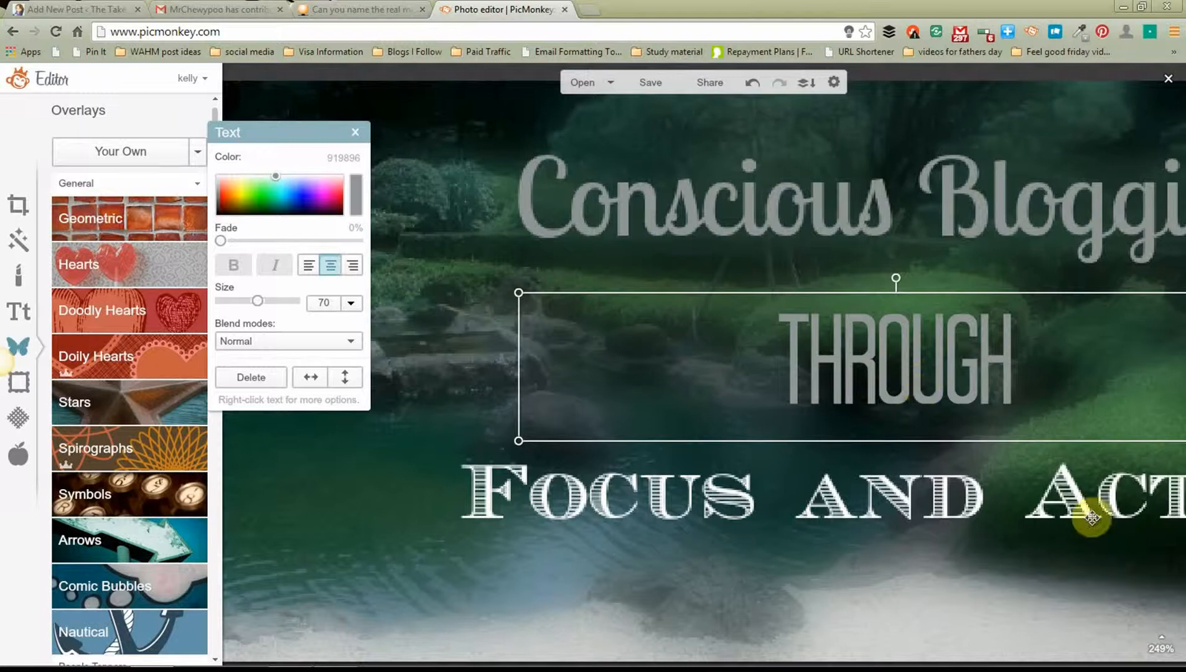
drag(1034, 582, 830, 531)
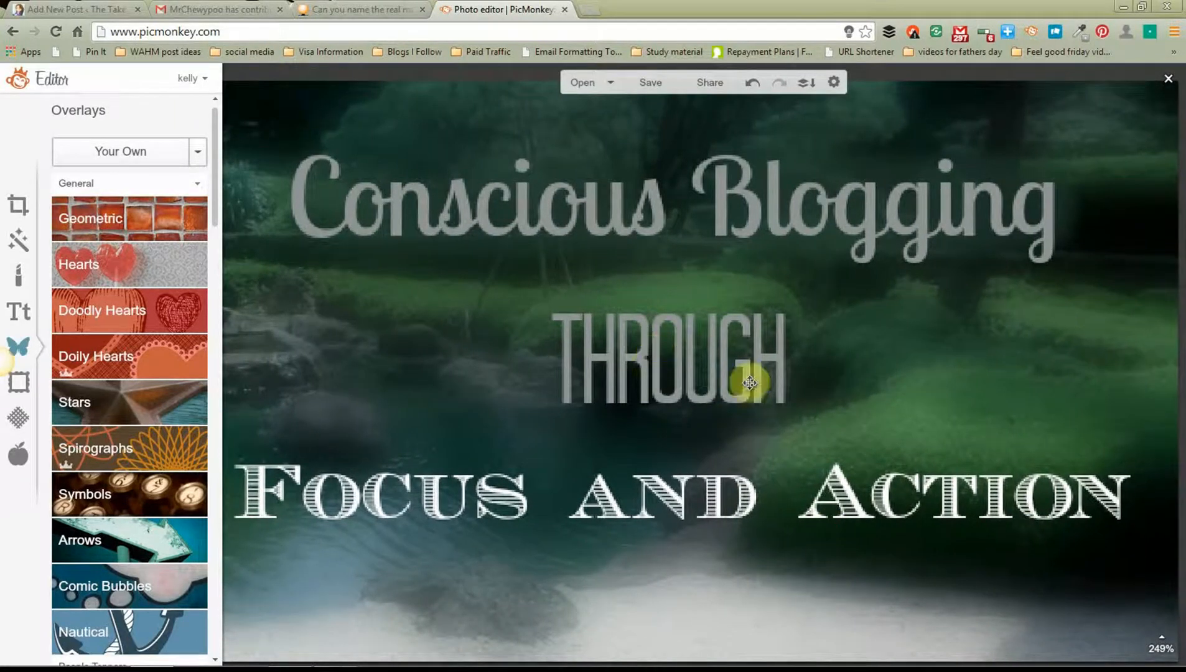
click(654, 356)
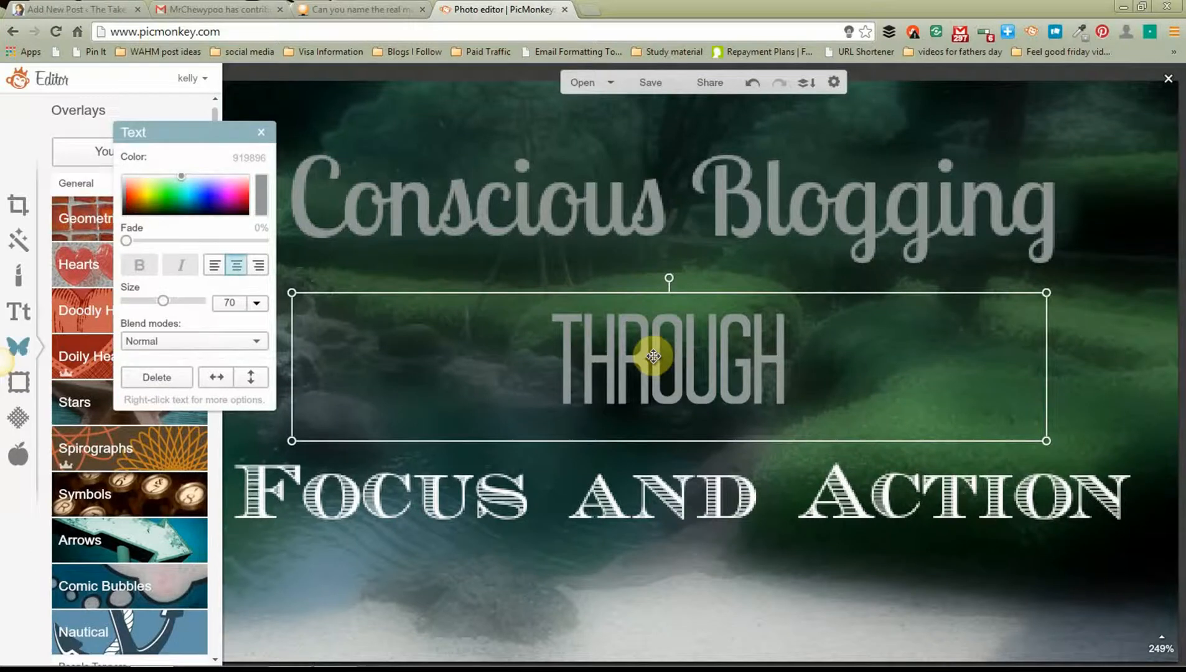
right_click(654, 360)
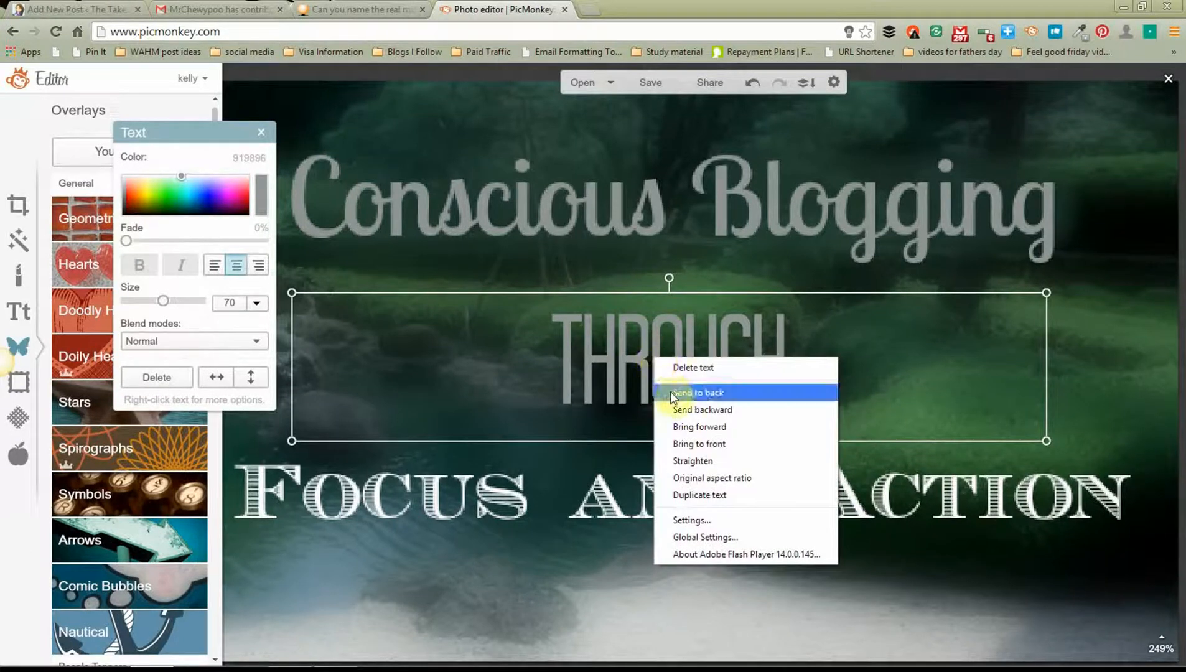
click(692, 493)
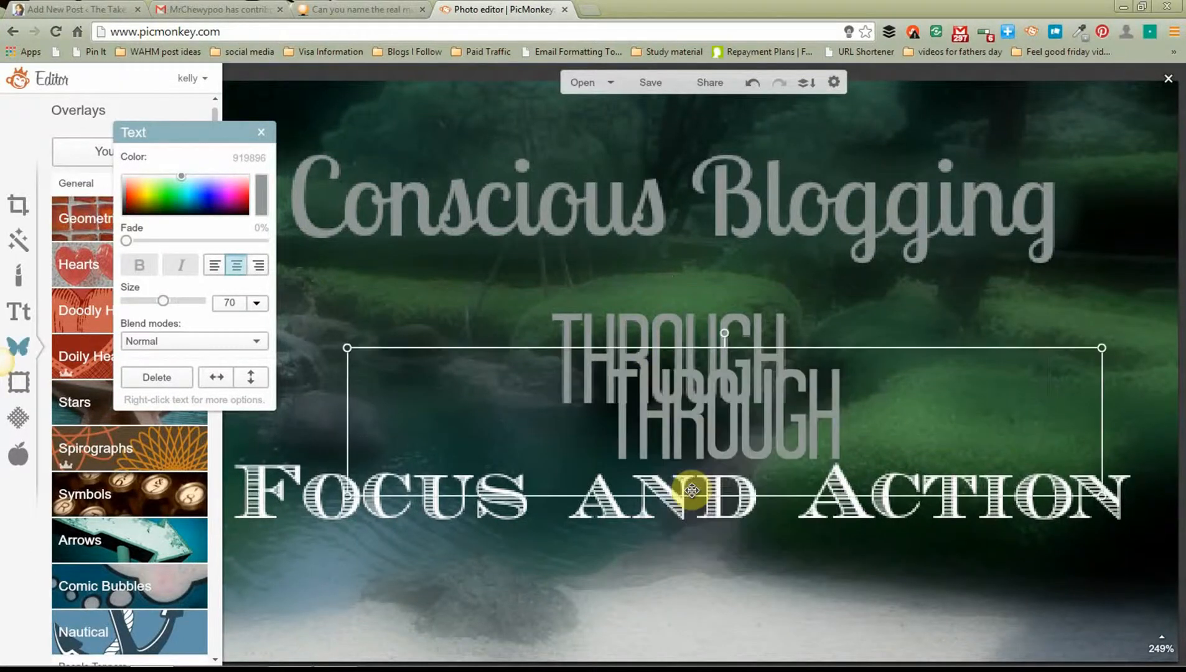
Step: Recolour the duplicate "THROUGH" text near-black (040404) and send it to the back
click(181, 179)
drag(181, 175, 125, 218)
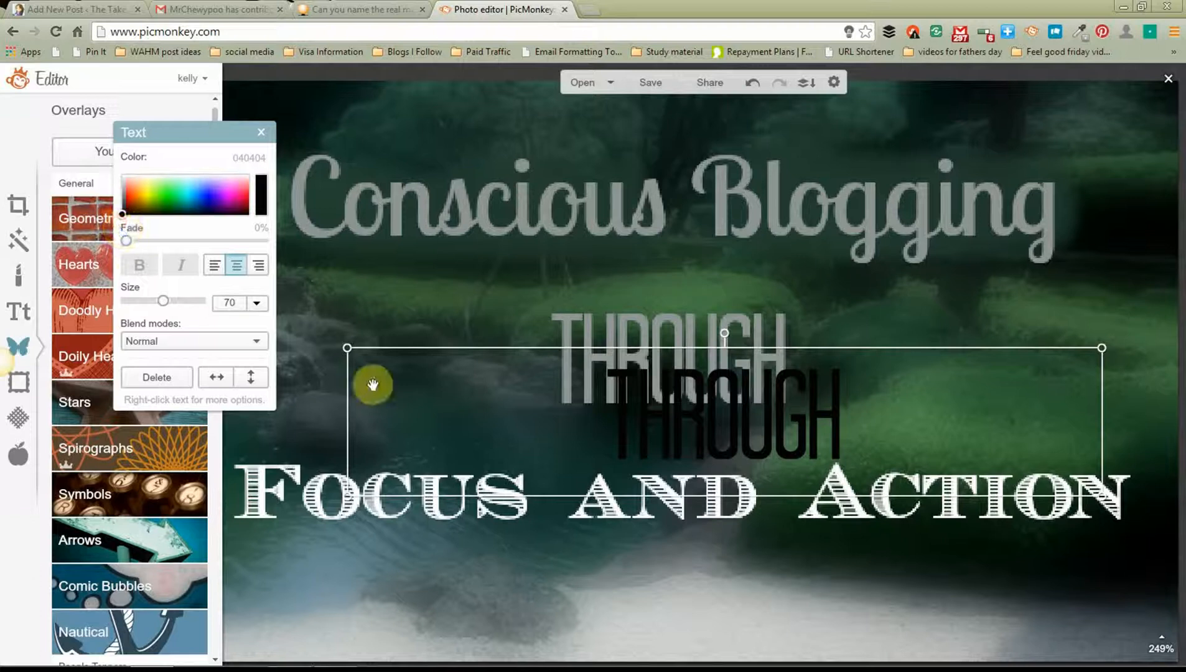
right_click(757, 428)
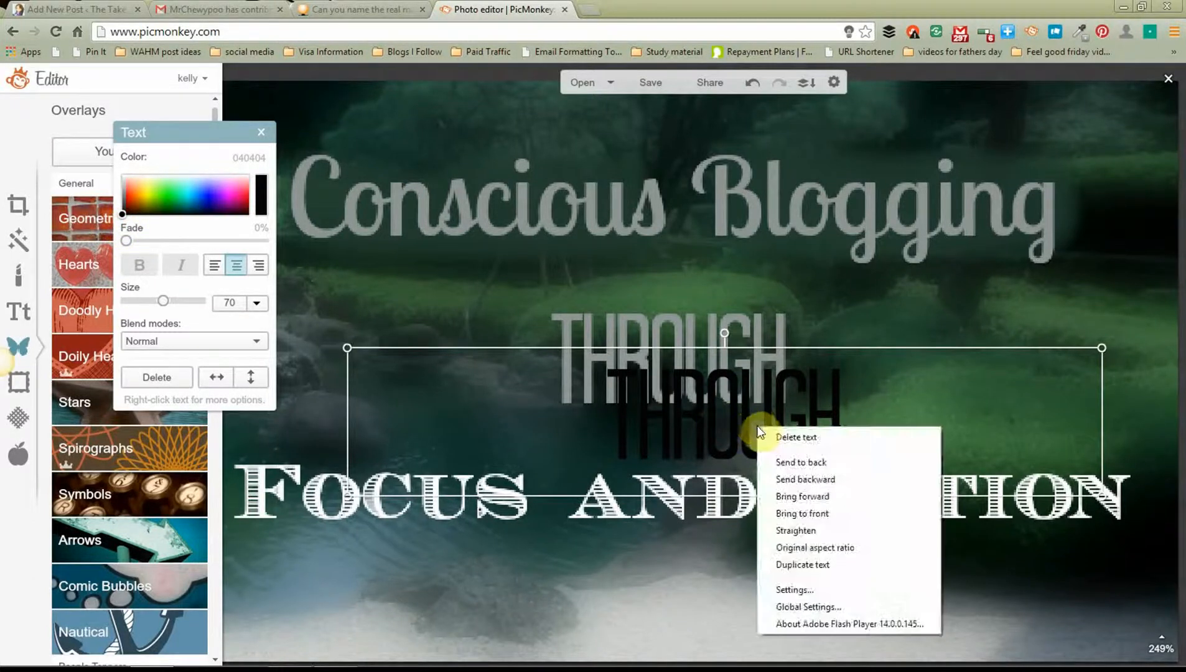
click(798, 462)
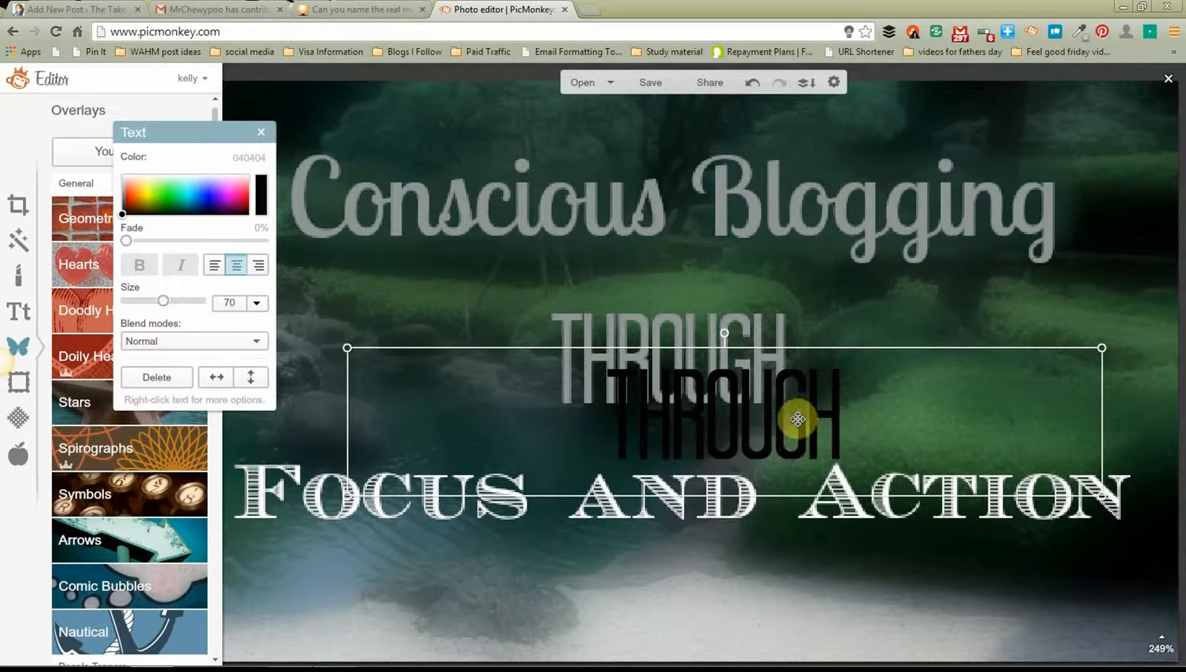
click(835, 307)
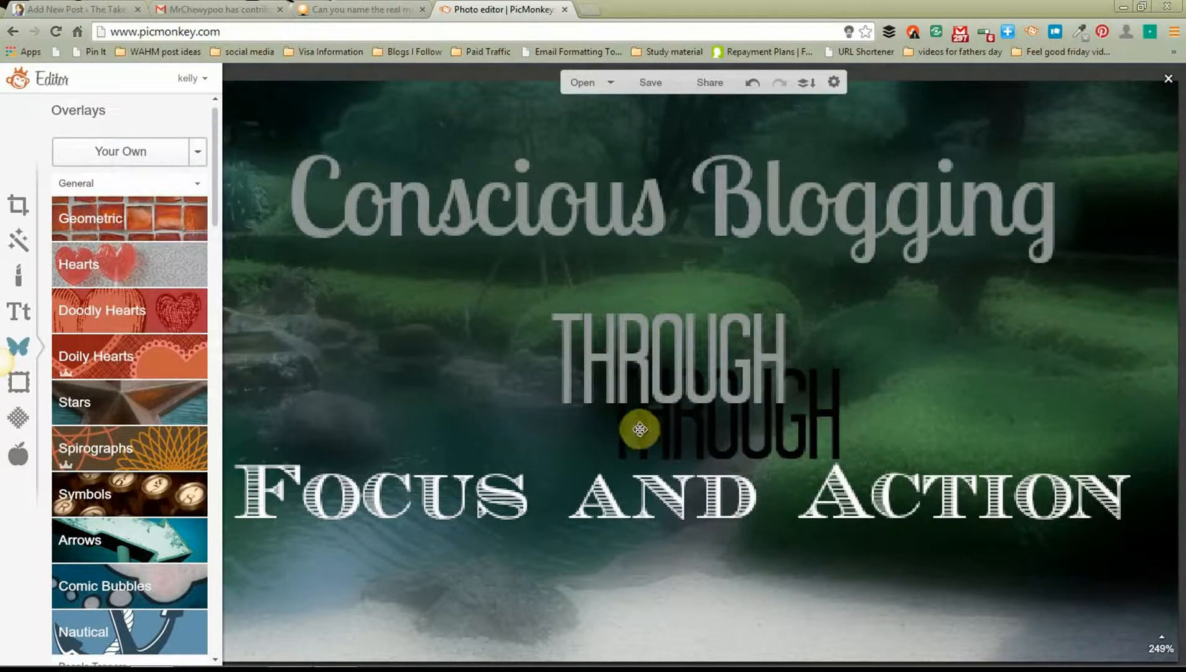
Step: Move the black "THROUGH" copy almost exactly behind the grey one, offset slightly down and left as a drop shadow
click(771, 432)
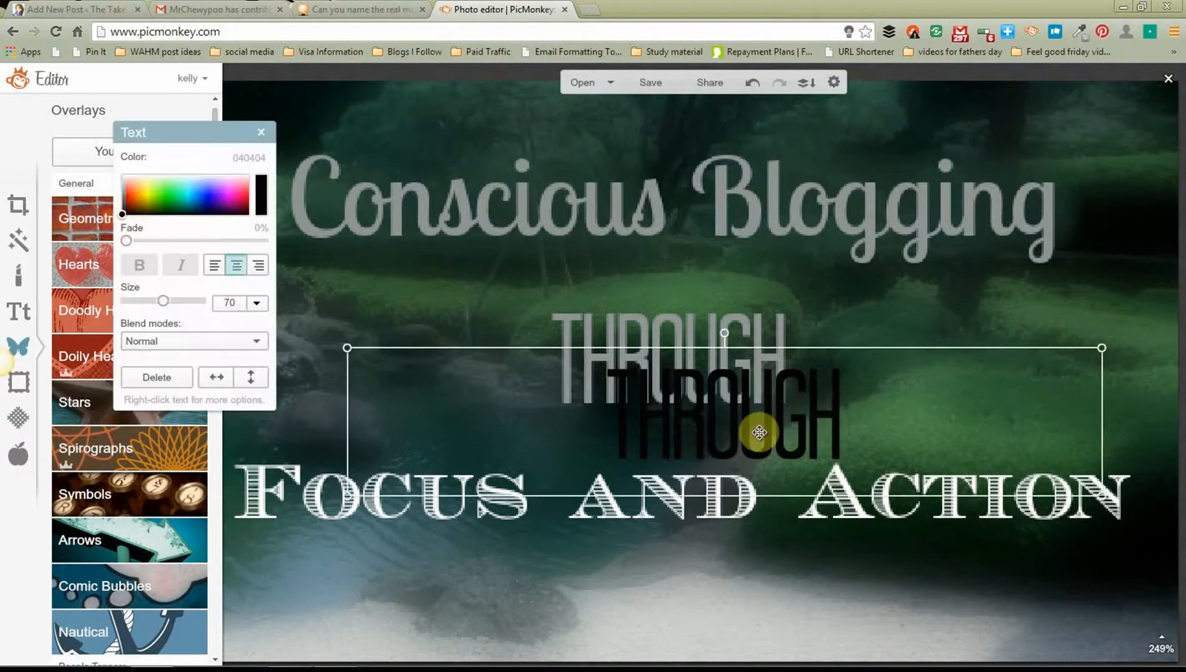
drag(765, 434, 709, 396)
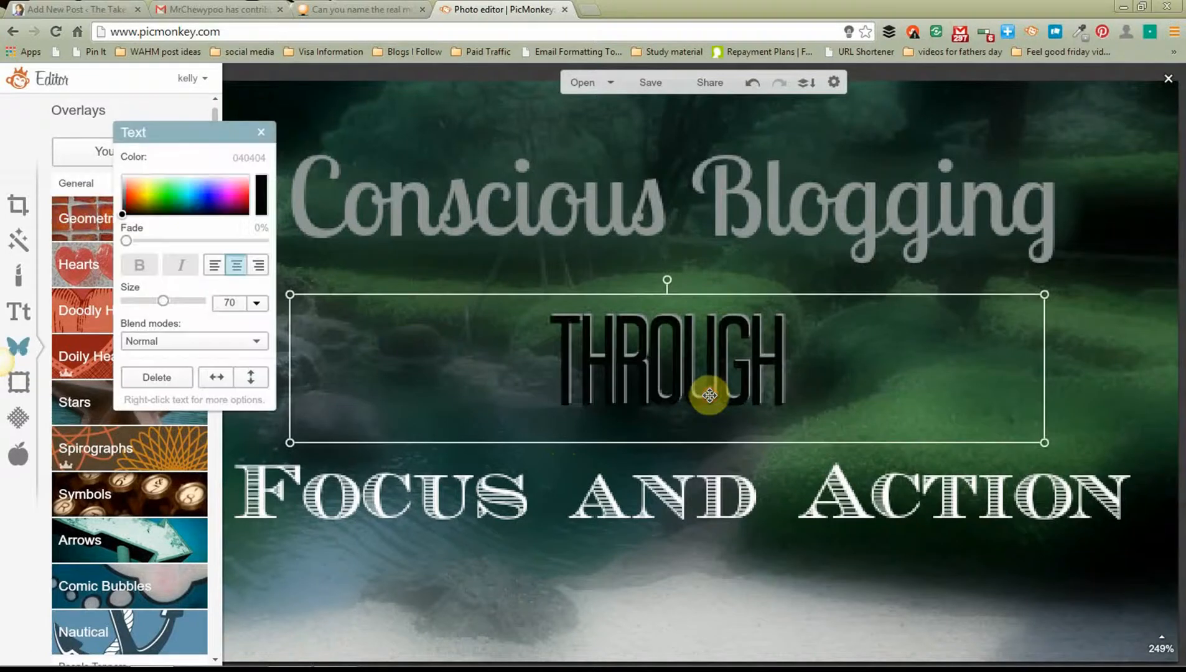
click(563, 469)
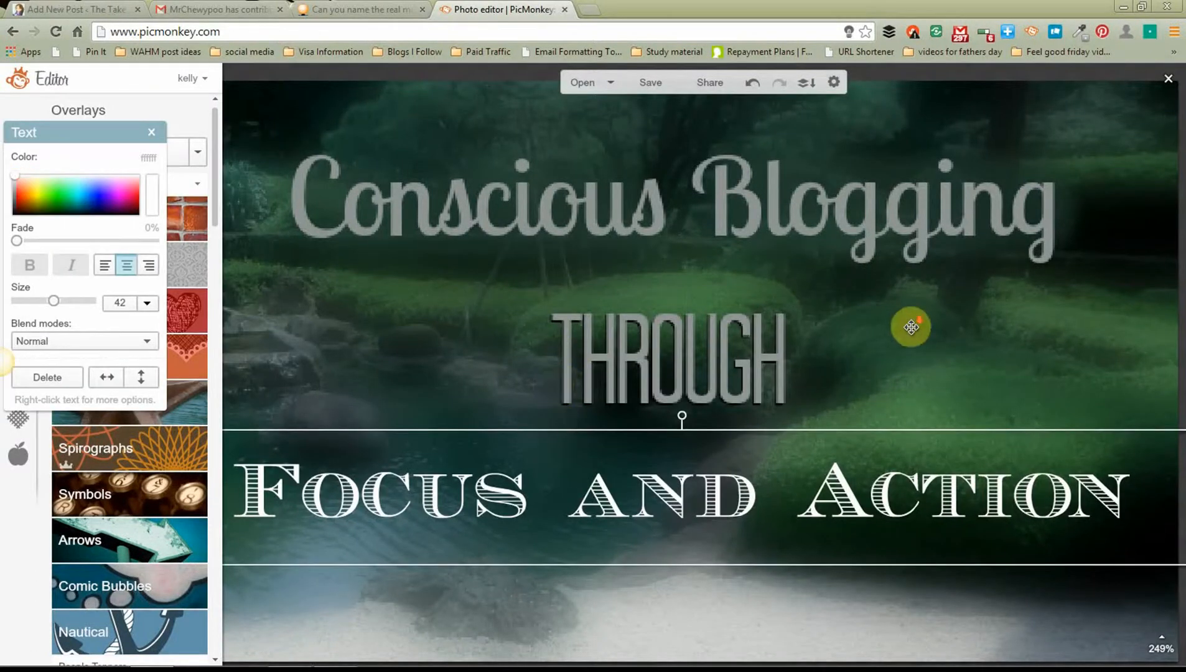
scroll(911, 327, down, 5)
click(919, 485)
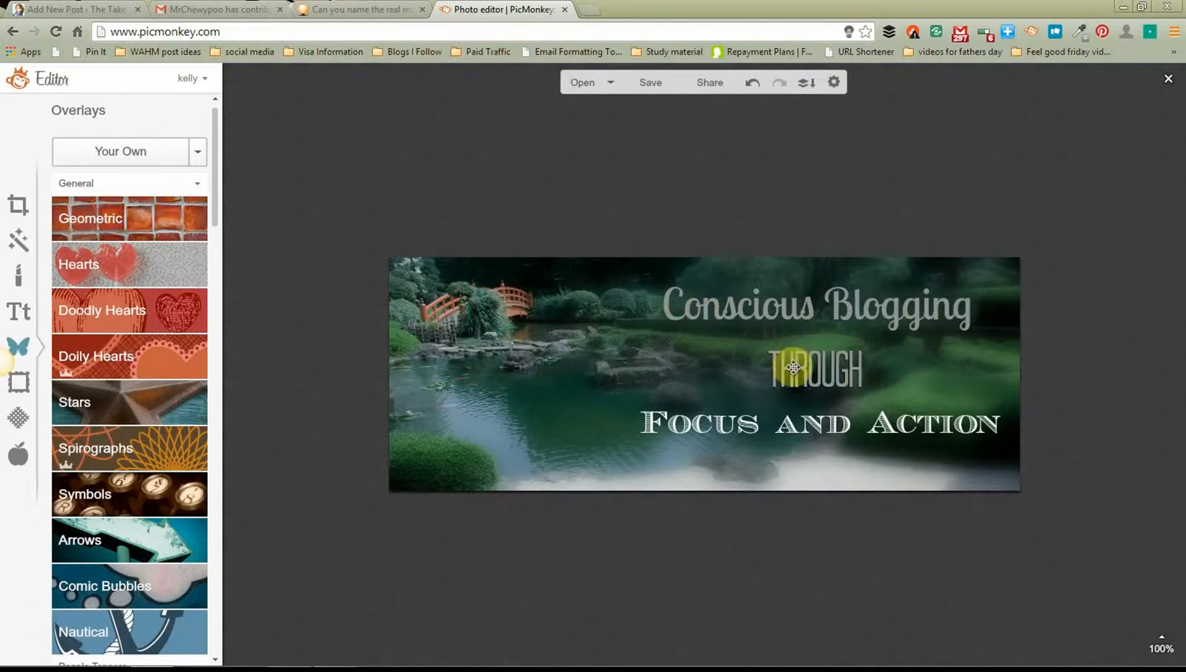
scroll(825, 379, up, 5)
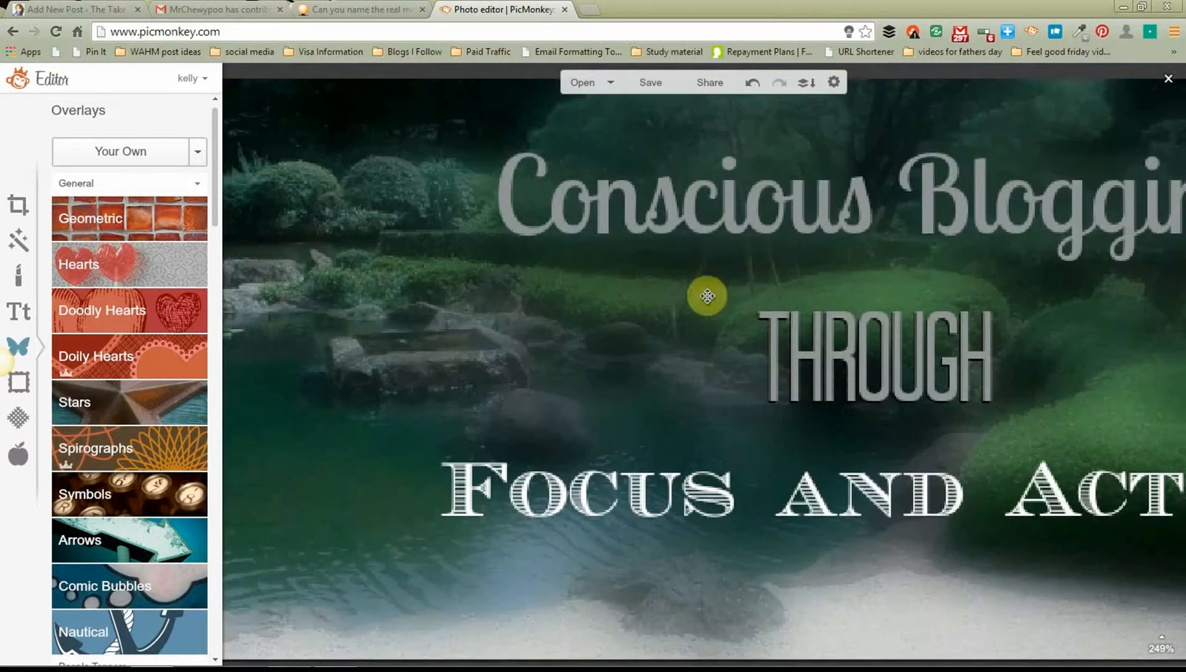
scroll(876, 373, down, 5)
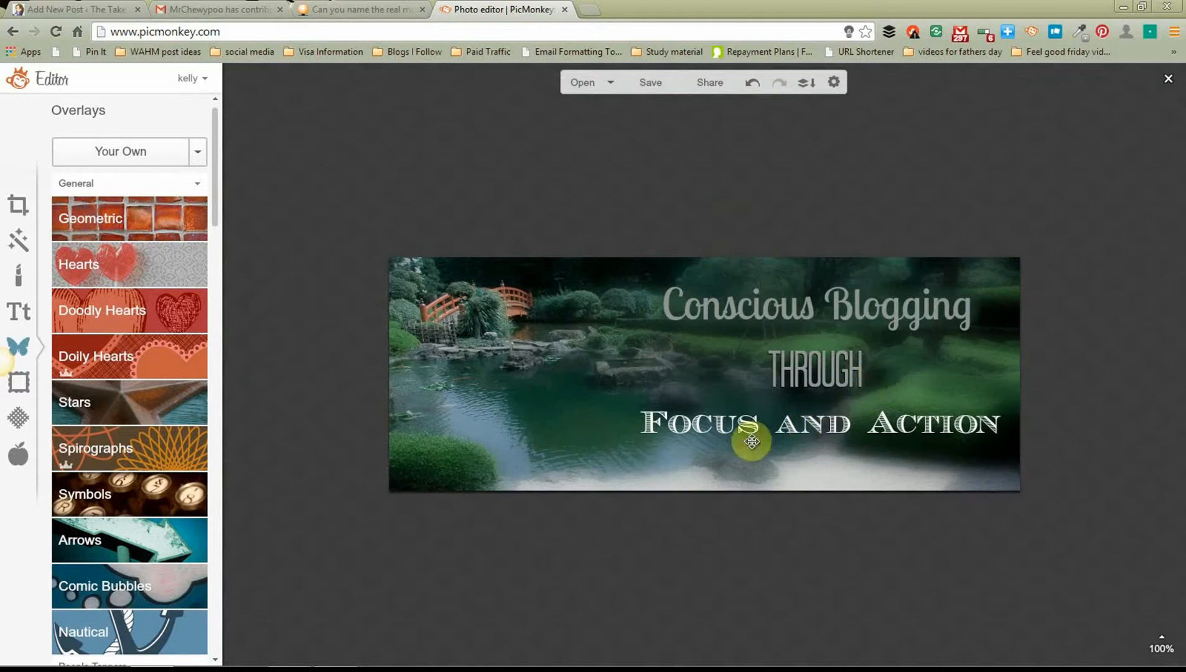